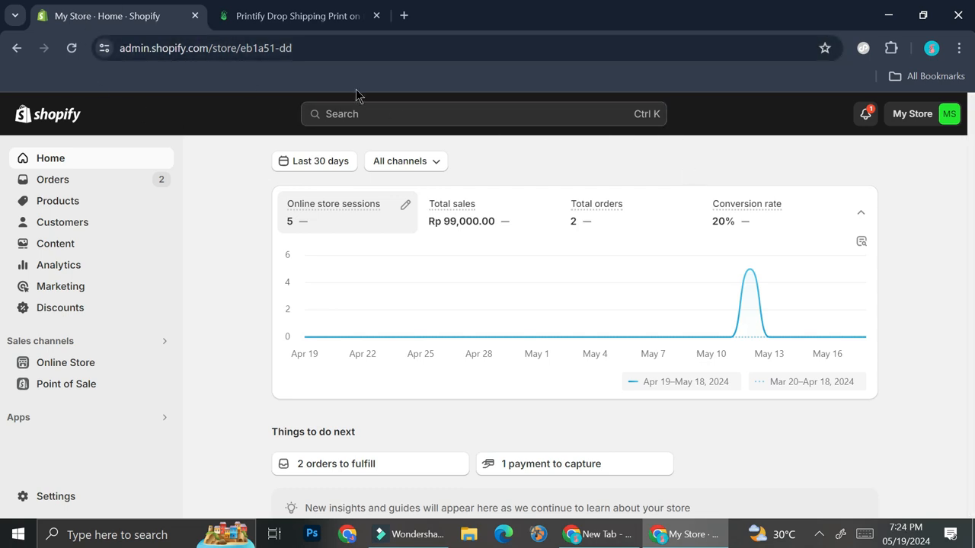
Search the Shopify admin for "print" and open the Printify: Print on Demand app
left_click(365, 111)
type("prin")
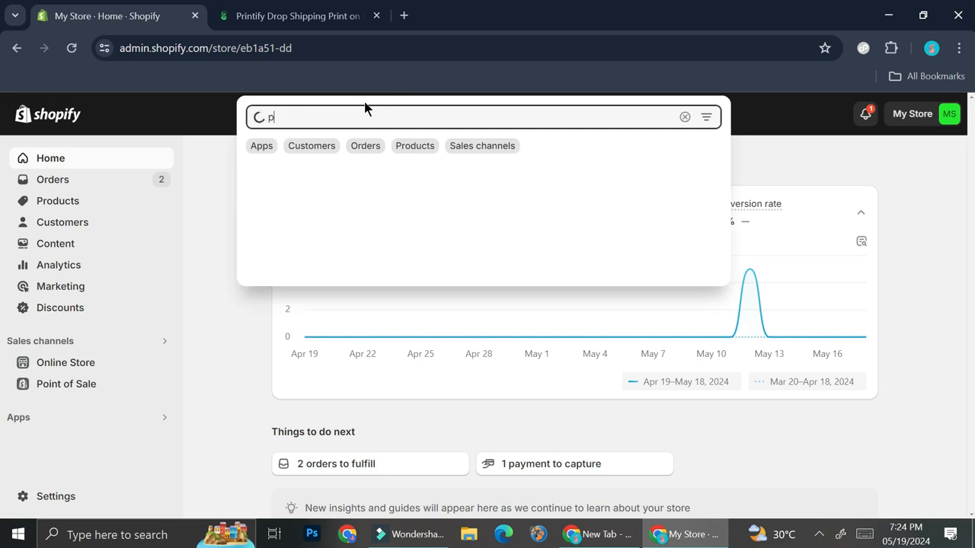
type("t")
key("Return")
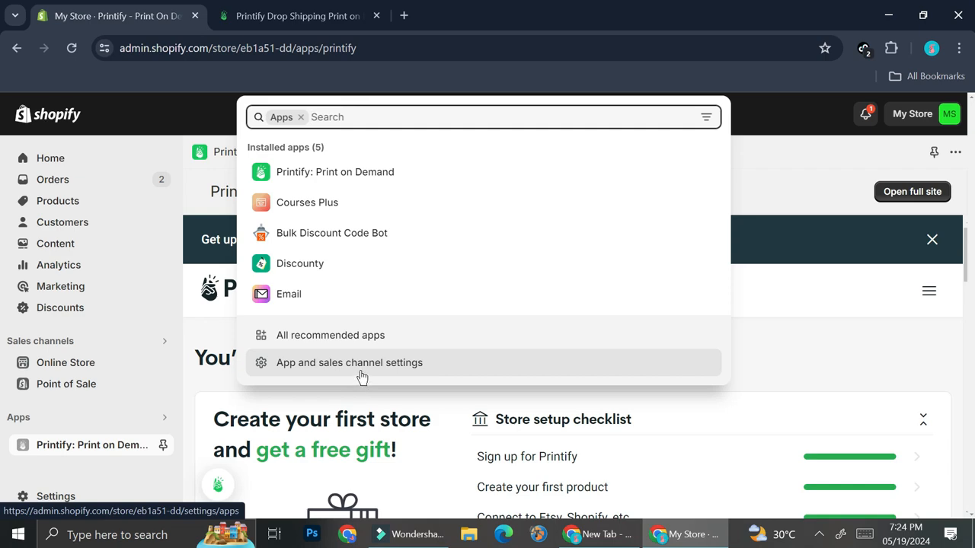
Show all recommended apps and go from there to the Shopify App Store
left_click(399, 340)
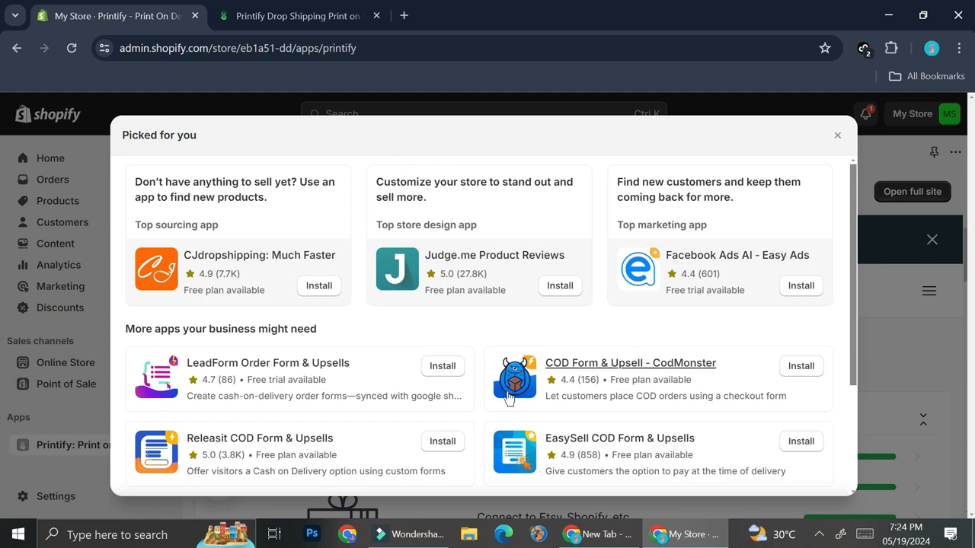
scroll(329, 340, "down", 3)
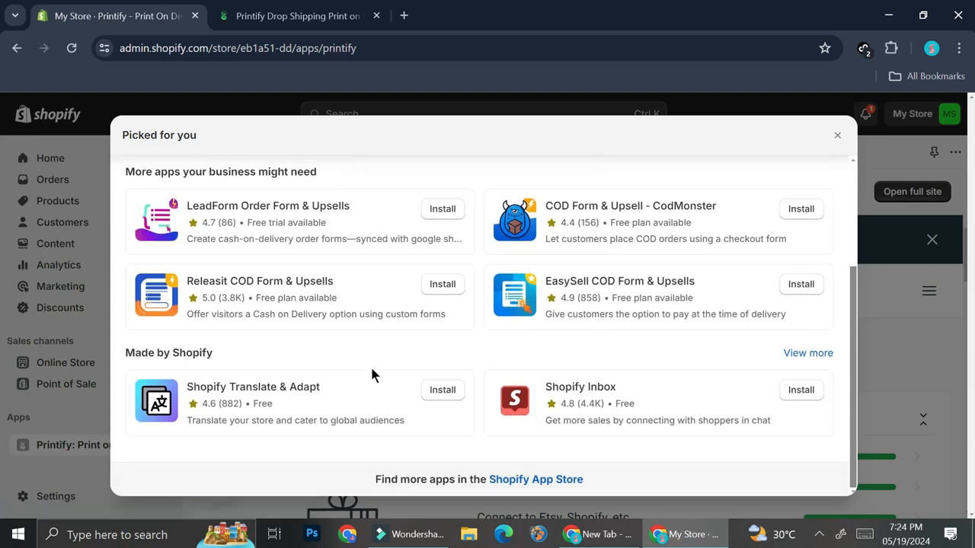
left_click(535, 480)
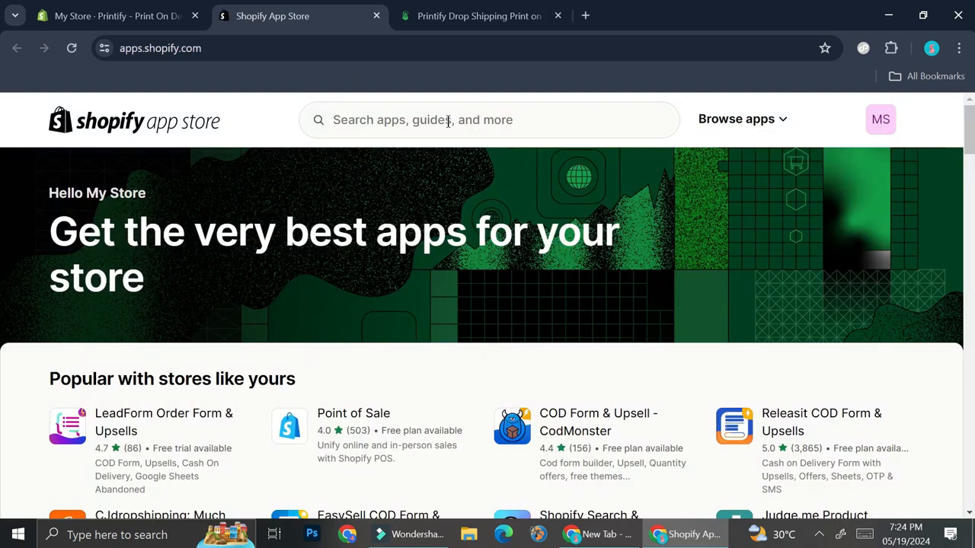
Search the App Store for "printify" and open the installed Printify: Print on Demand app from its listing
left_click(448, 120)
type("printify")
key("Return")
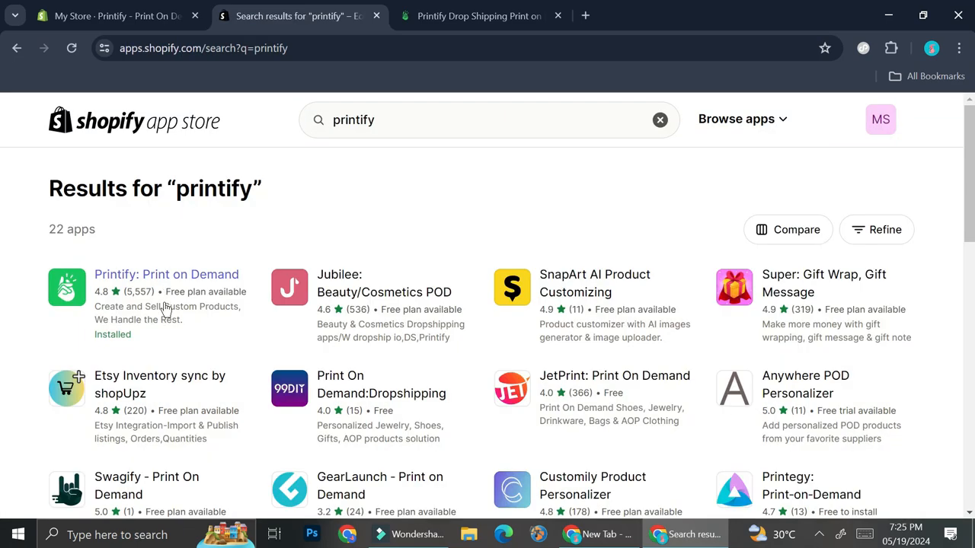
left_click(202, 314)
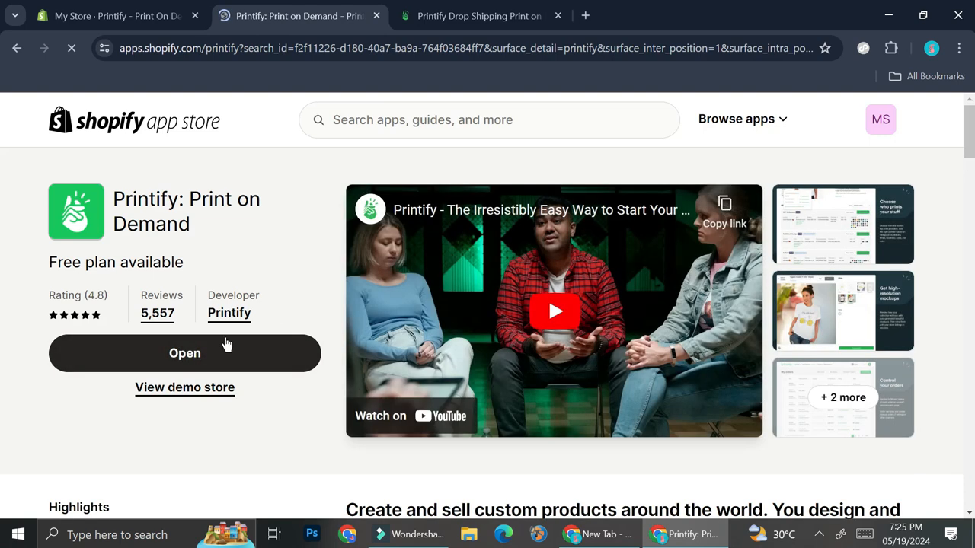
left_click(259, 358)
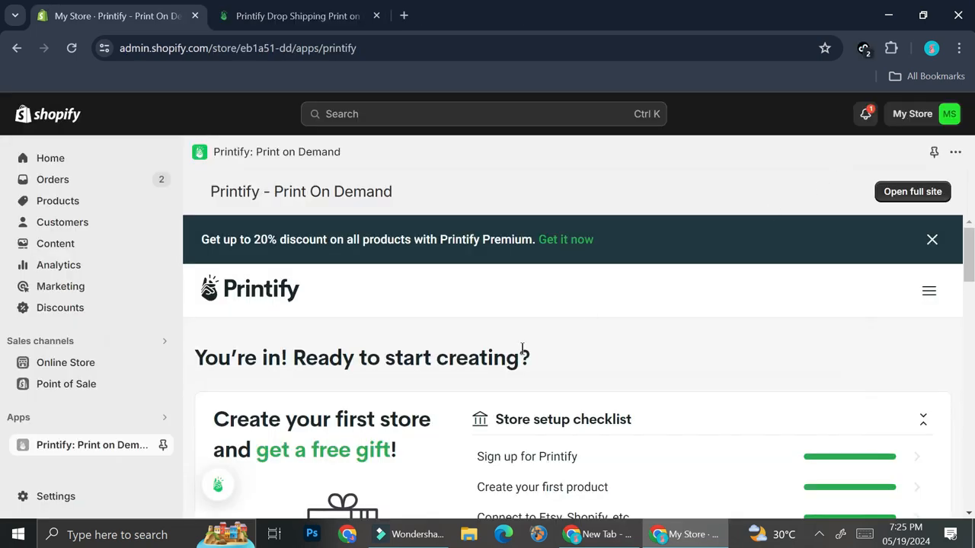
Compare the Printify dashboard embedded in the Shopify admin with the dashboard on the Printify website
scroll(522, 350, "down", 2)
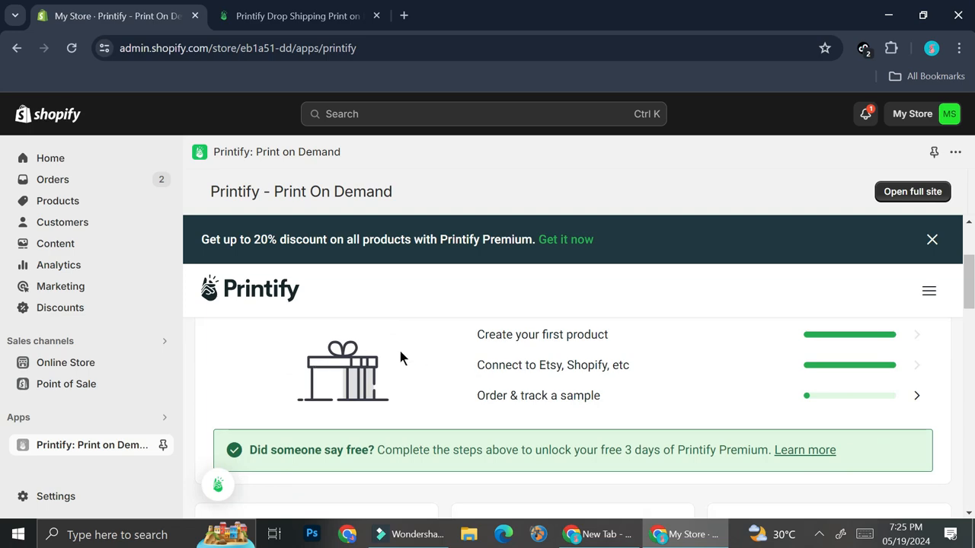
scroll(400, 351, "up", 2)
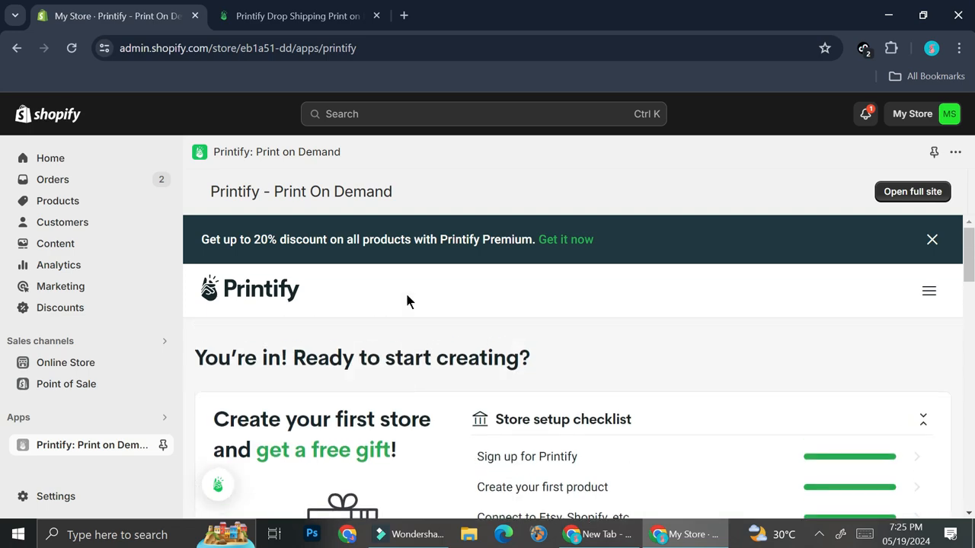
left_click(314, 11)
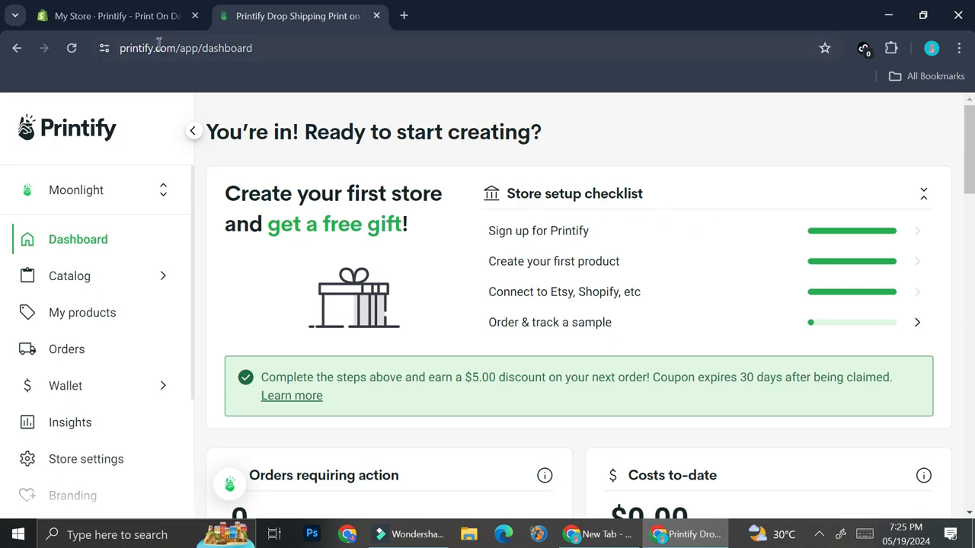
left_click(134, 16)
scroll(567, 379, "down", 3)
scroll(614, 396, "down", 5)
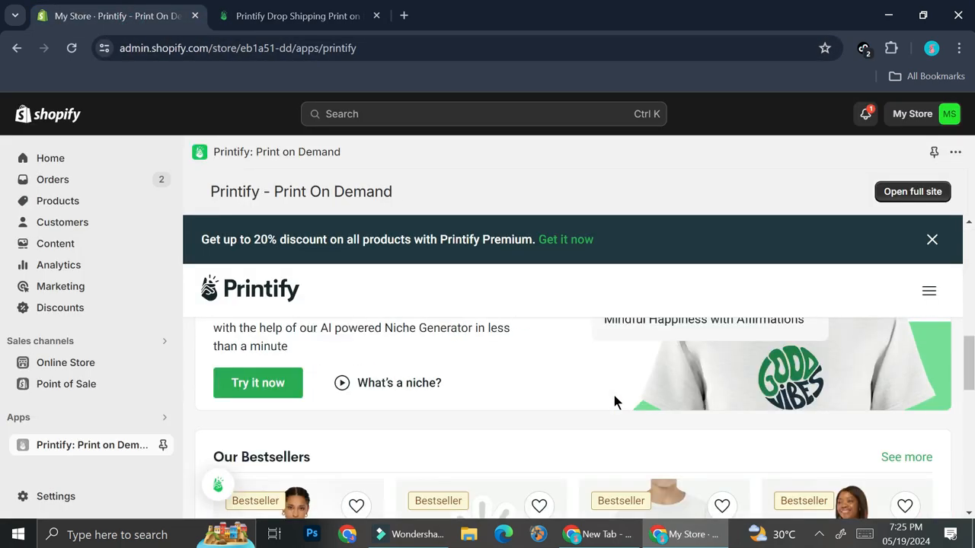
scroll(614, 395, "up", 8)
left_click(354, 15)
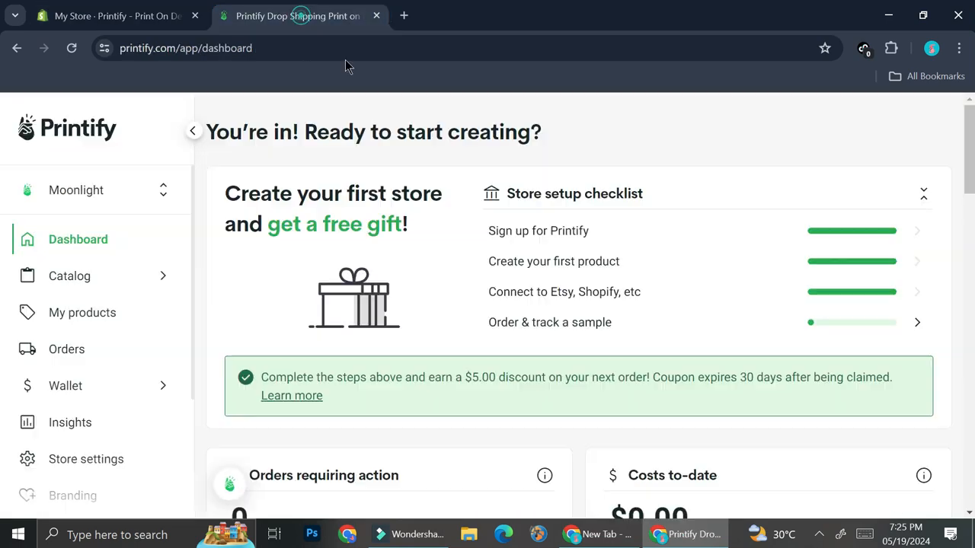
scroll(449, 299, "down", 5)
scroll(449, 299, "down", 5)
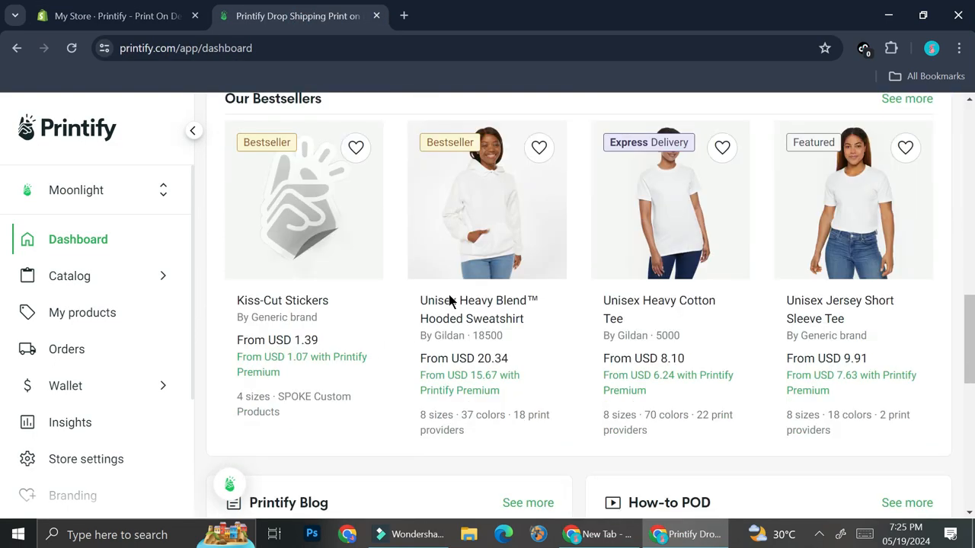
scroll(450, 299, "up", 2)
scroll(450, 299, "up", 10)
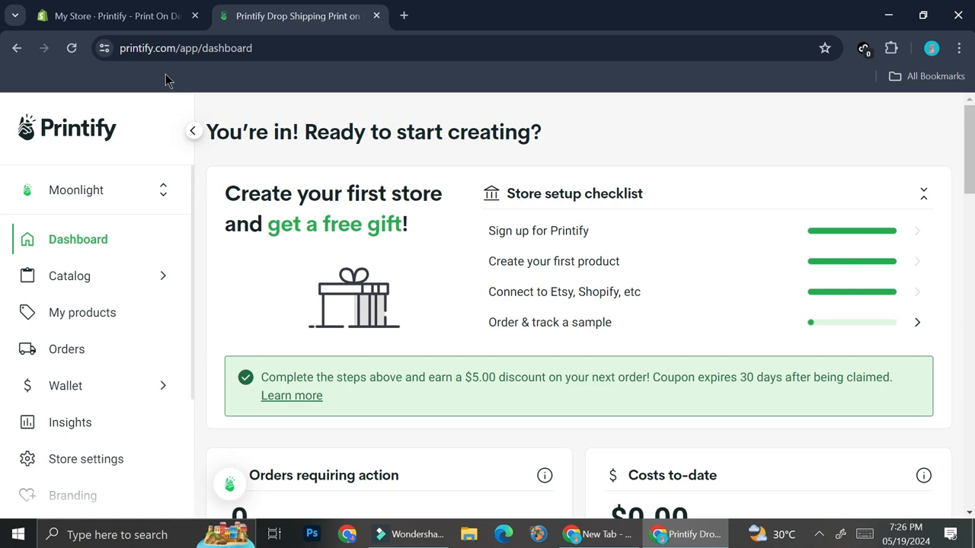
Start adding a new store in Printify with Shopify as the sales channel, up to the store URL form
left_click(112, 189)
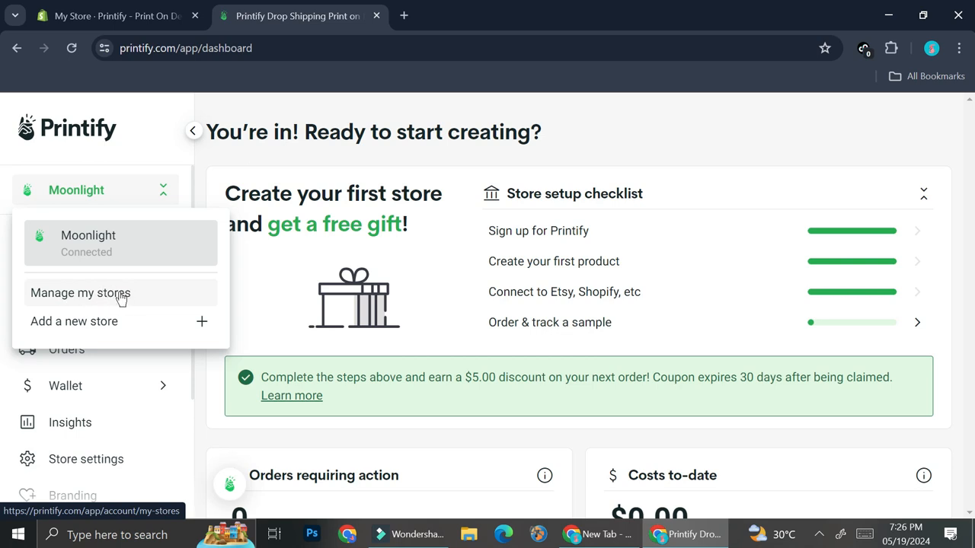
left_click(144, 322)
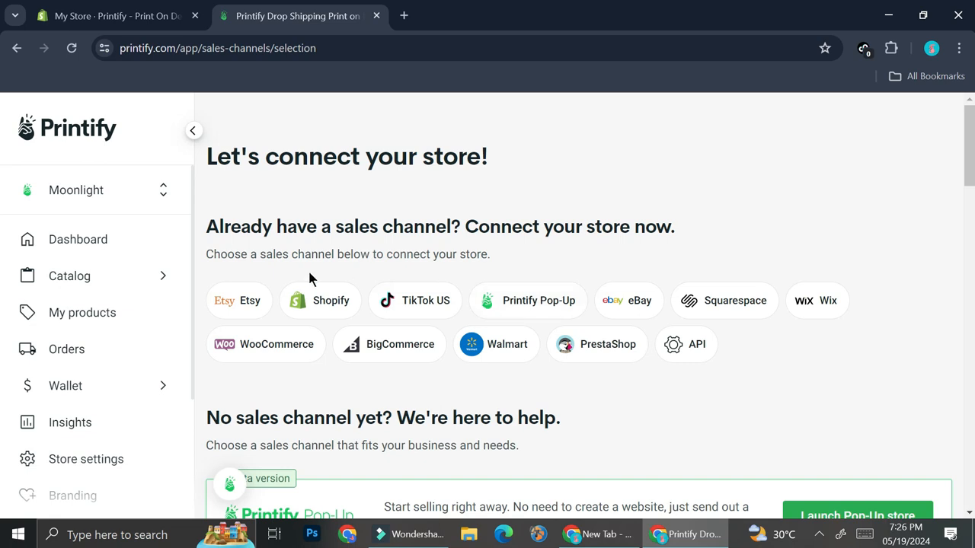
left_click(341, 300)
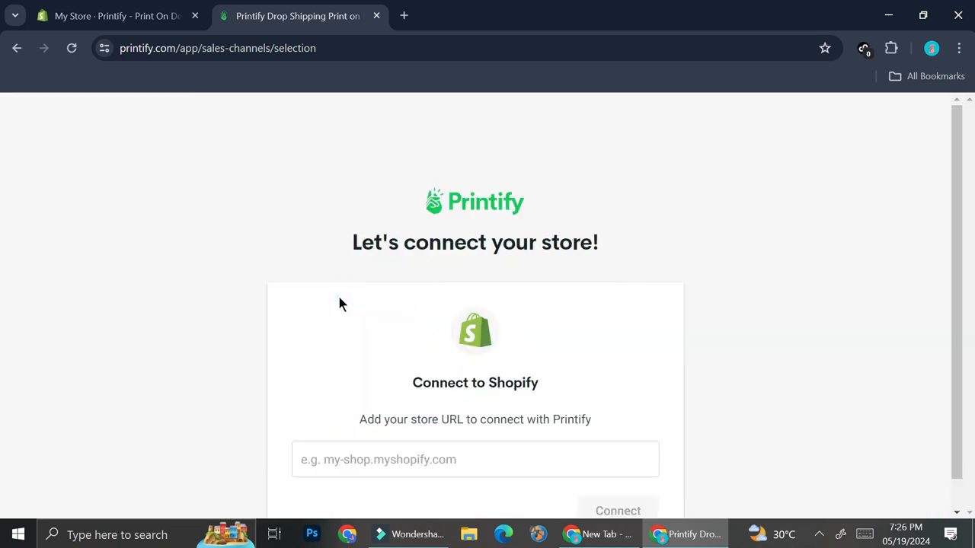
scroll(380, 312, "down", 1)
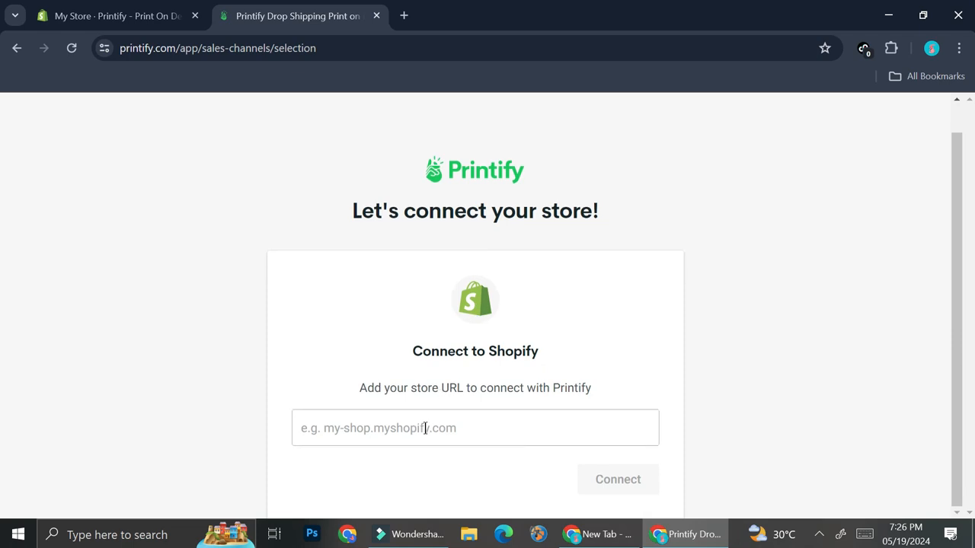
Look up the store's myshopify.com domain in the Shopify domain settings, then close the settings
left_click(102, 14)
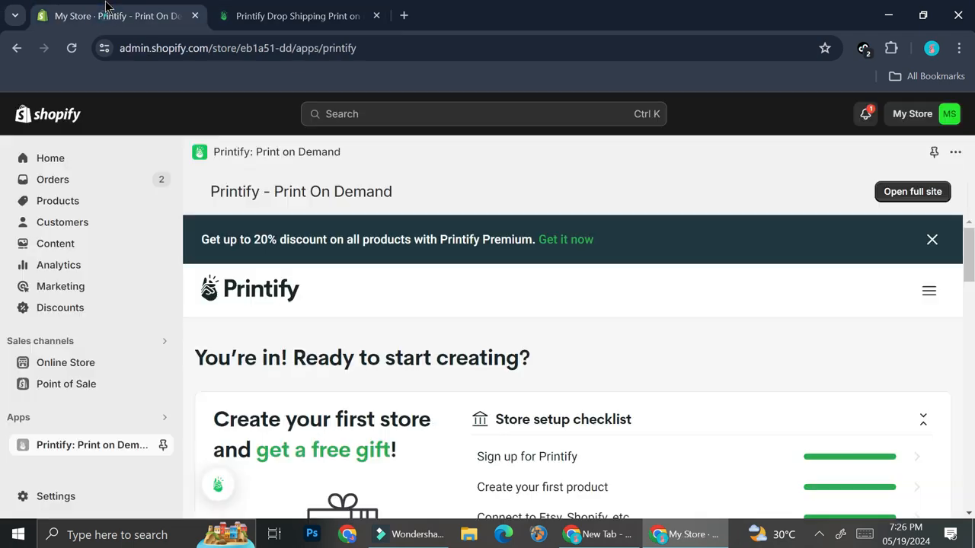
left_click(34, 496)
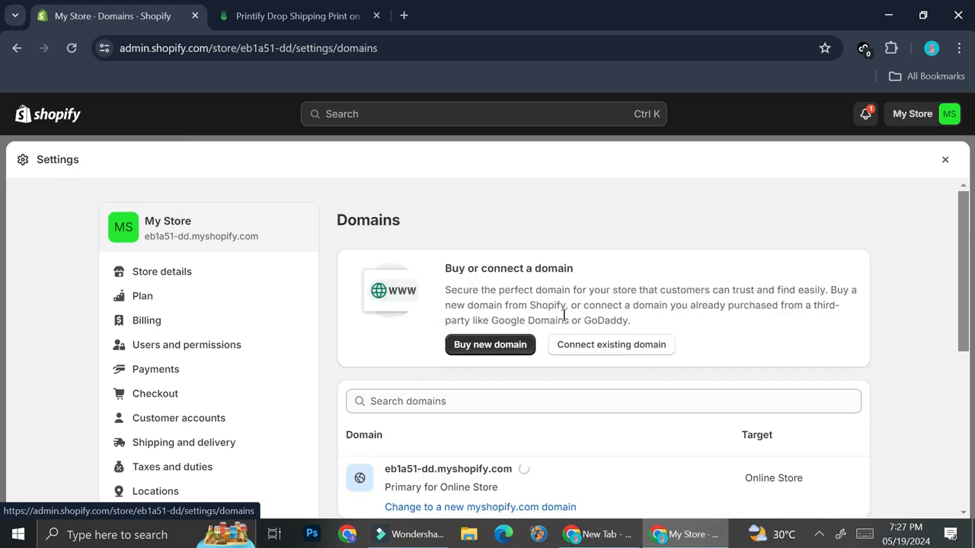
scroll(563, 319, "down", 1)
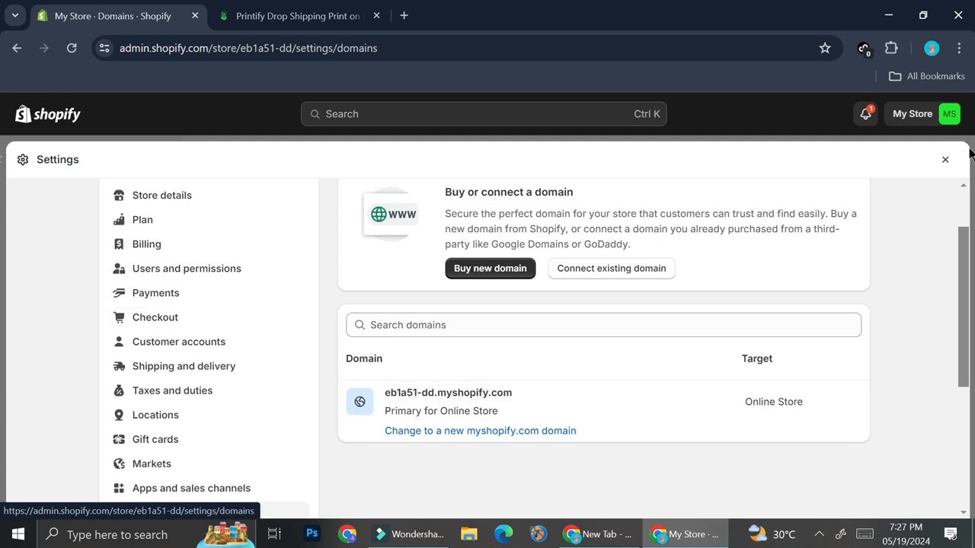
left_click(944, 161)
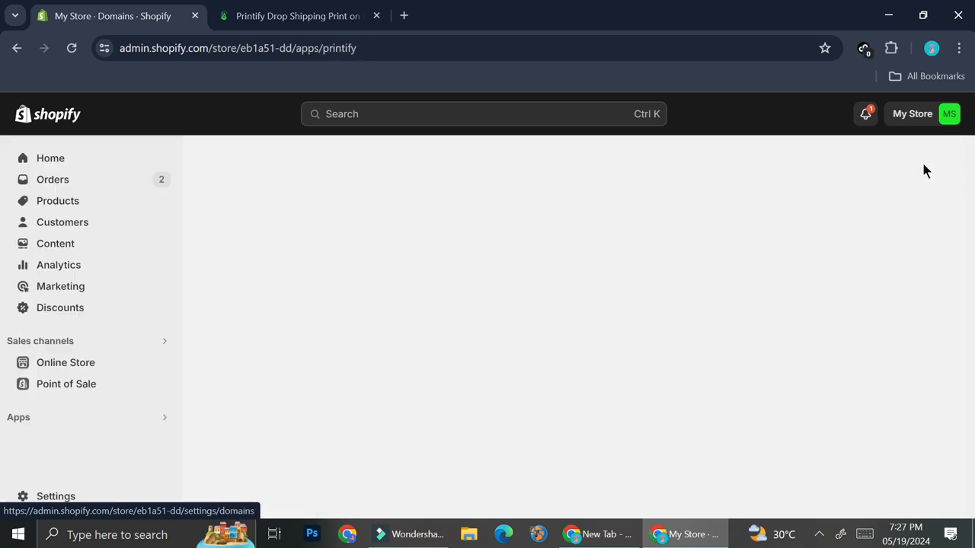
View the live online store to check its web address, then close the store and Printify website pages
left_click(76, 365)
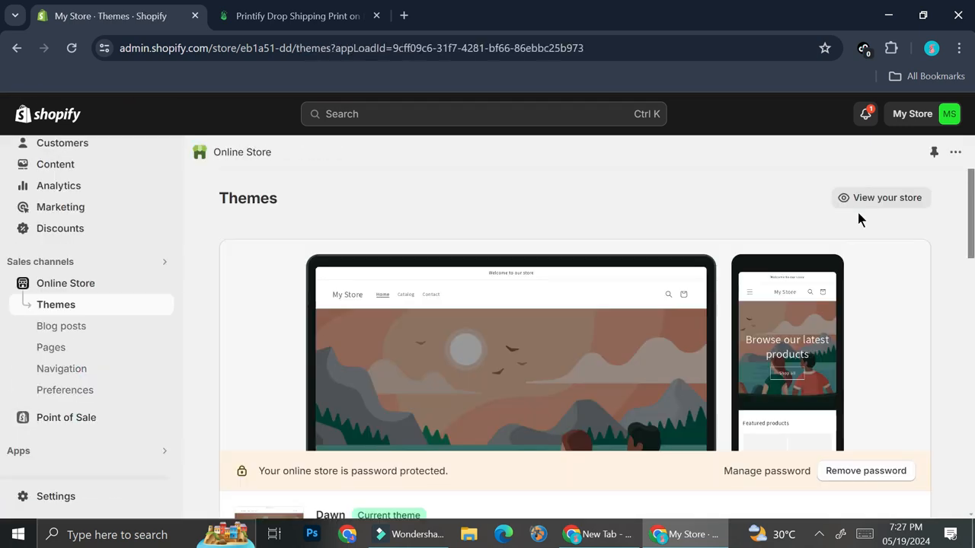
left_click(867, 200)
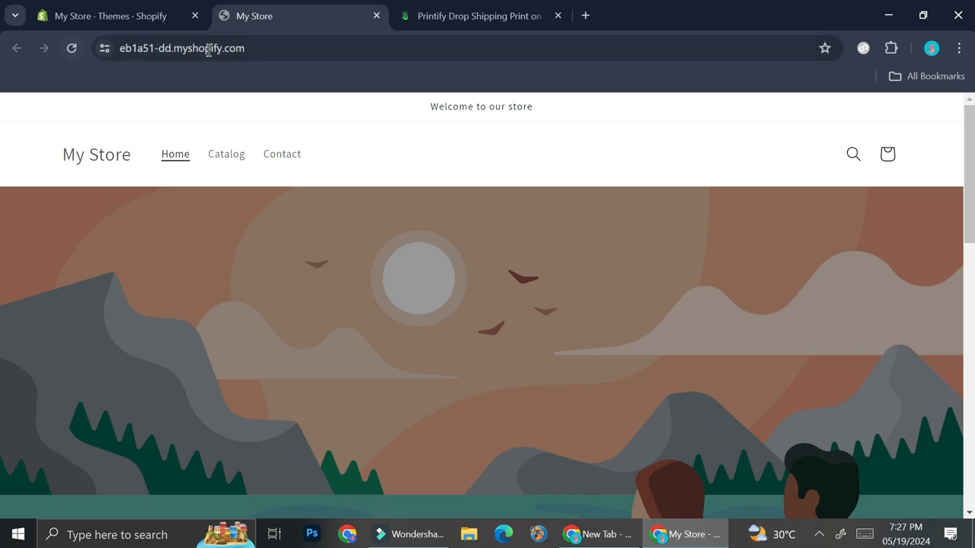
left_click(404, 20)
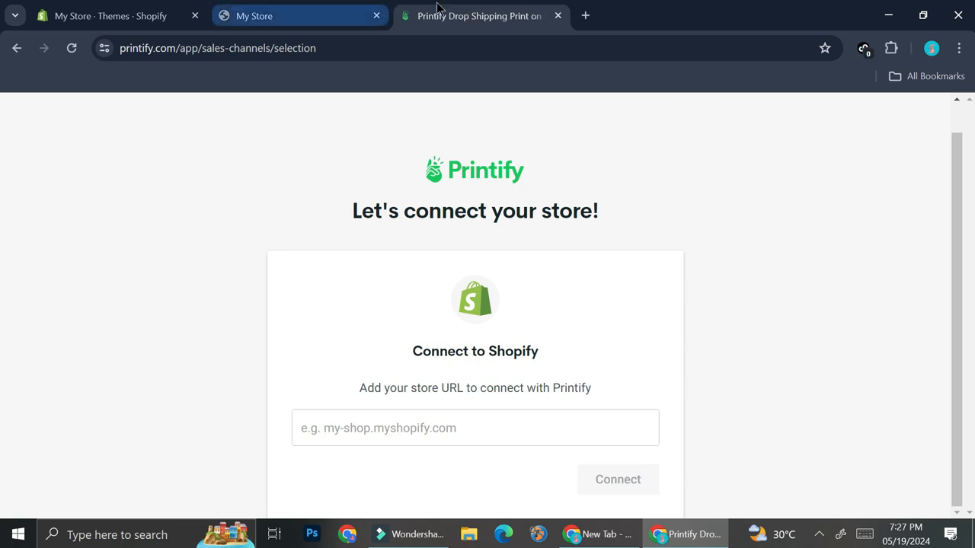
left_click(557, 16)
left_click(377, 16)
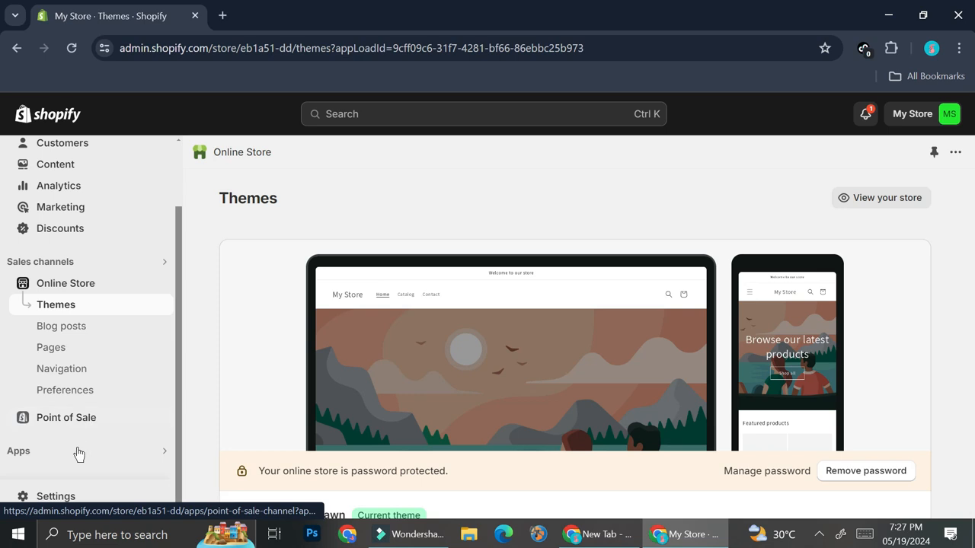
Reopen the Printify: Print on Demand app in the Shopify admin using the recent search "print"
scroll(72, 183, "up", 2)
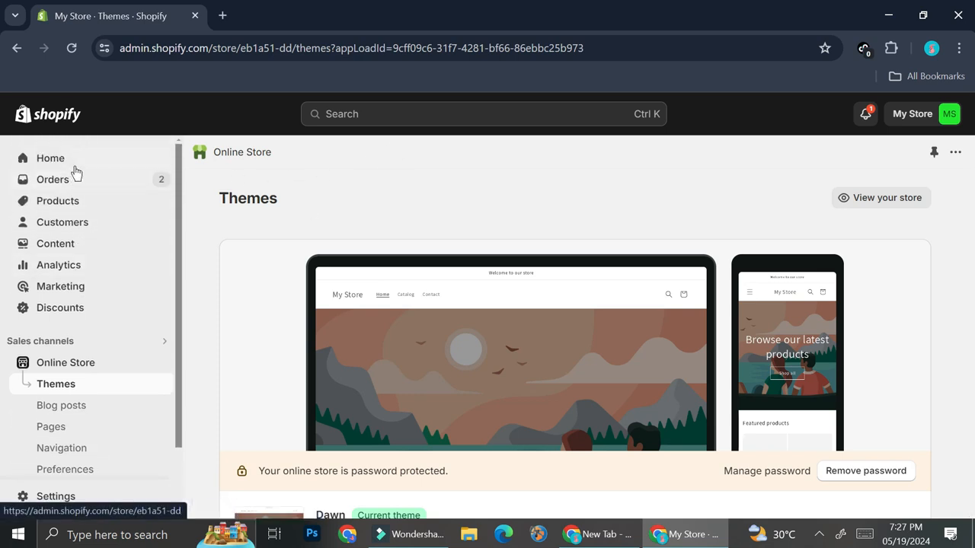
left_click(339, 113)
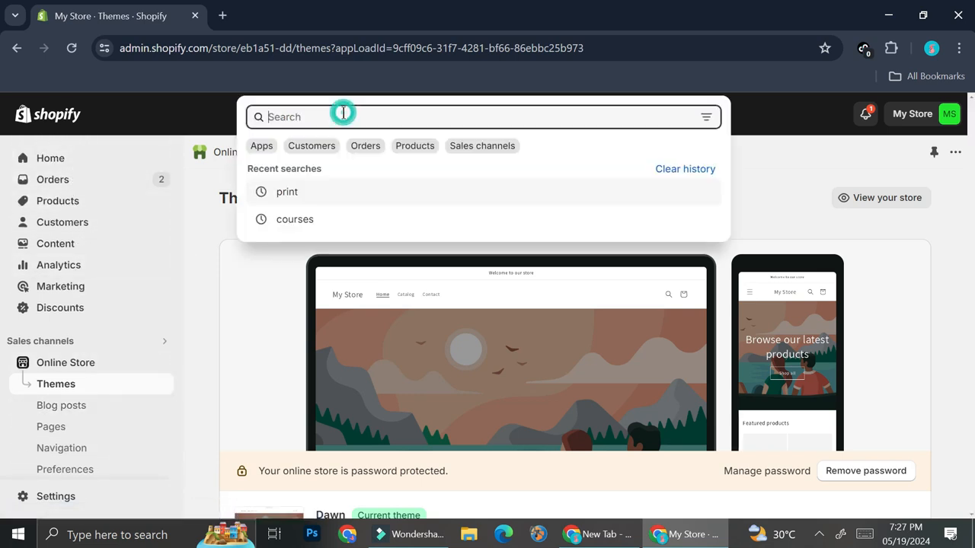
left_click(317, 200)
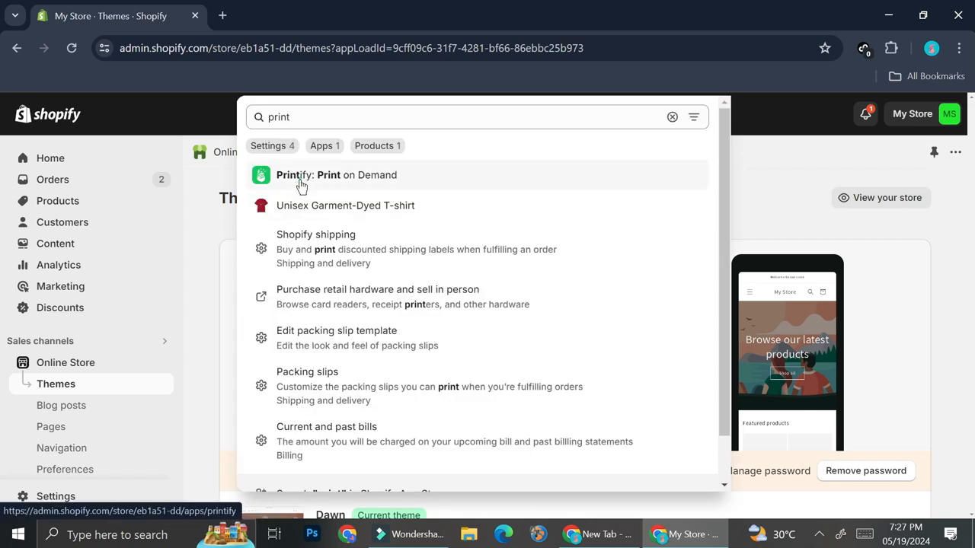
left_click(299, 178)
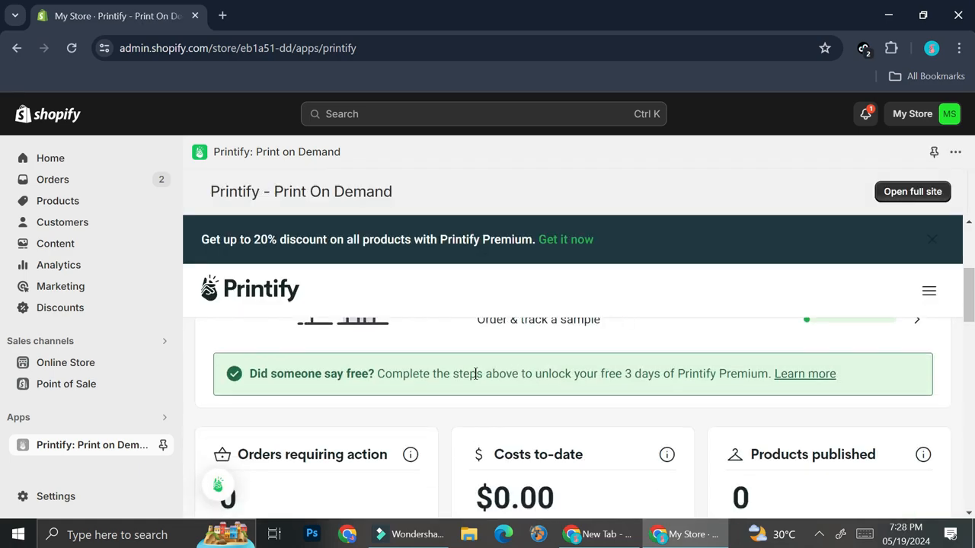
Look through the Printify dashboard from the onboarding checklist down to the Our Bestsellers products
scroll(400, 396, "down", 5)
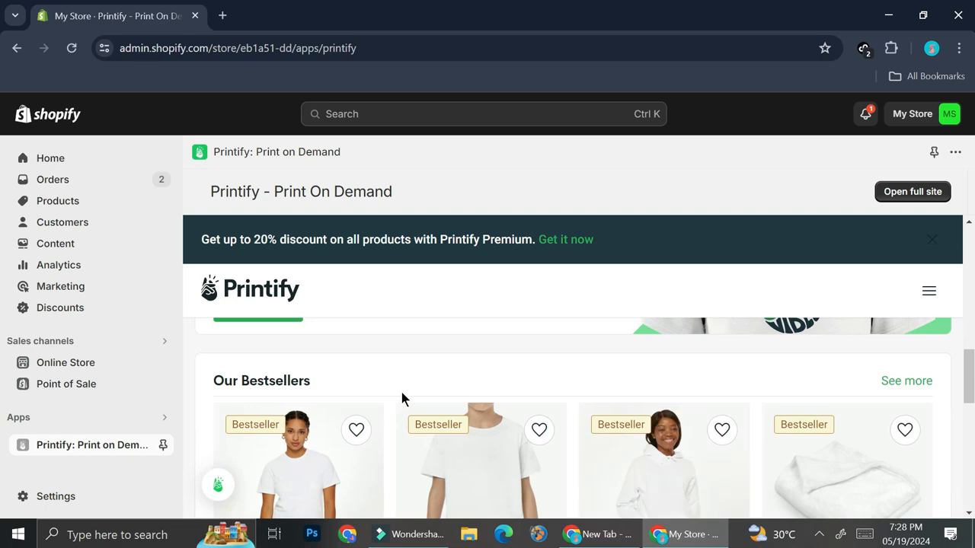
scroll(384, 379, "up", 1)
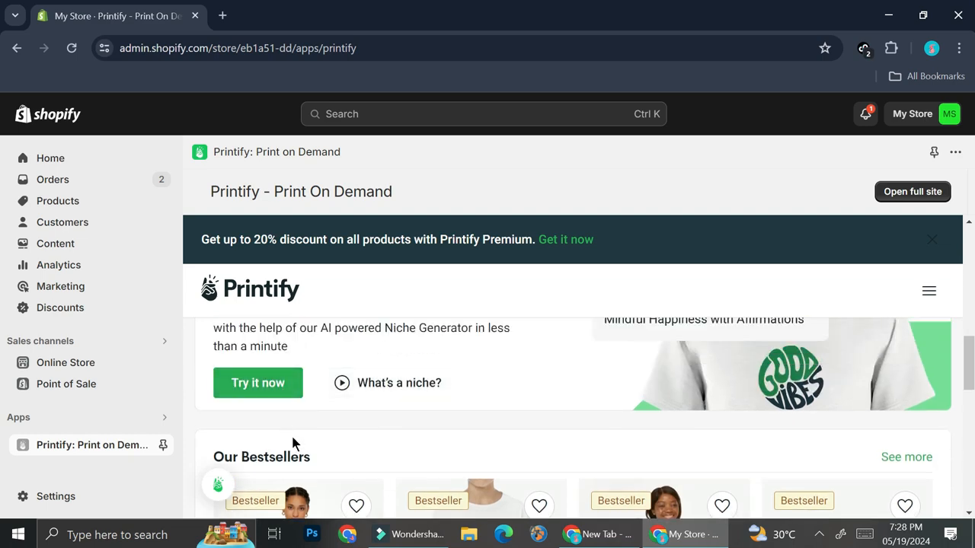
scroll(309, 441, "down", 1)
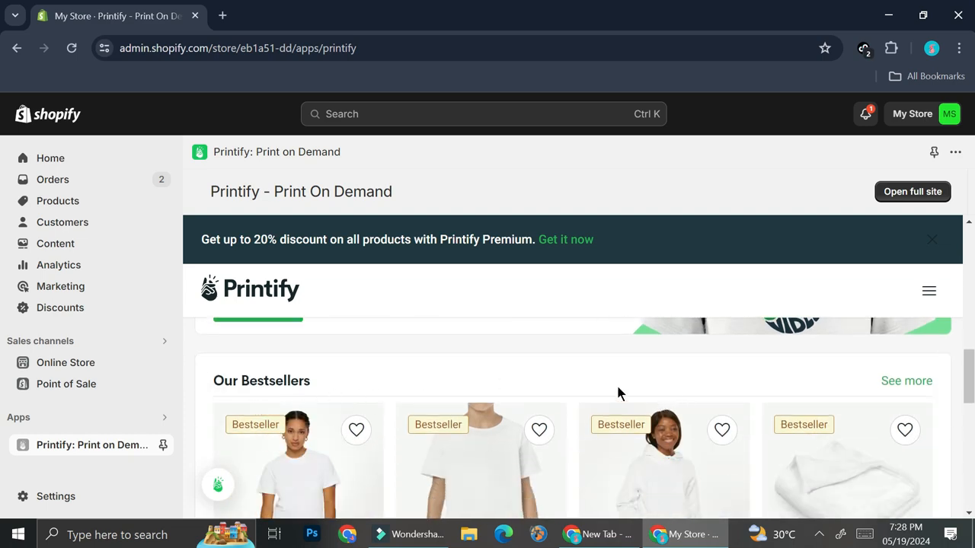
scroll(616, 392, "down", 3)
Look through the Catalog categories in the Printify navigation list, then close the list
left_click(925, 291)
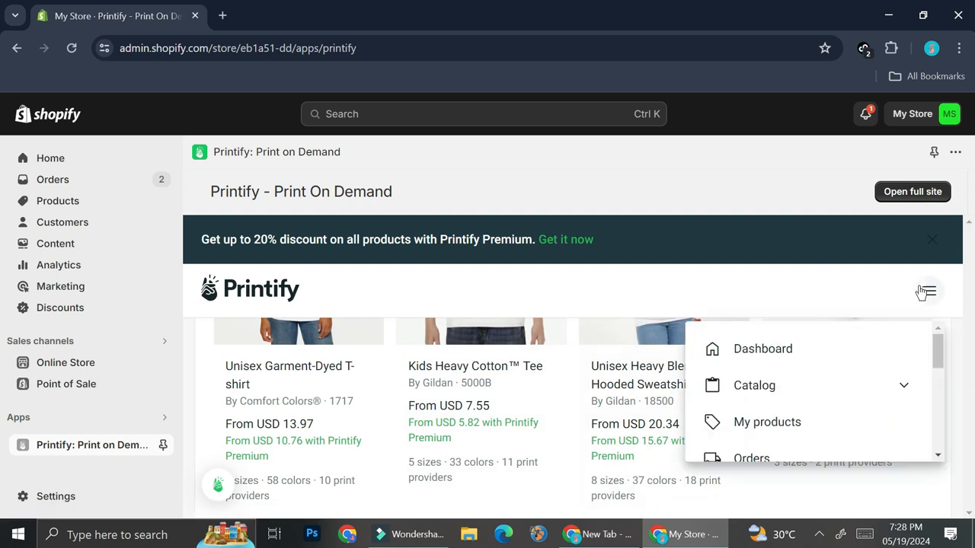
left_click(781, 392)
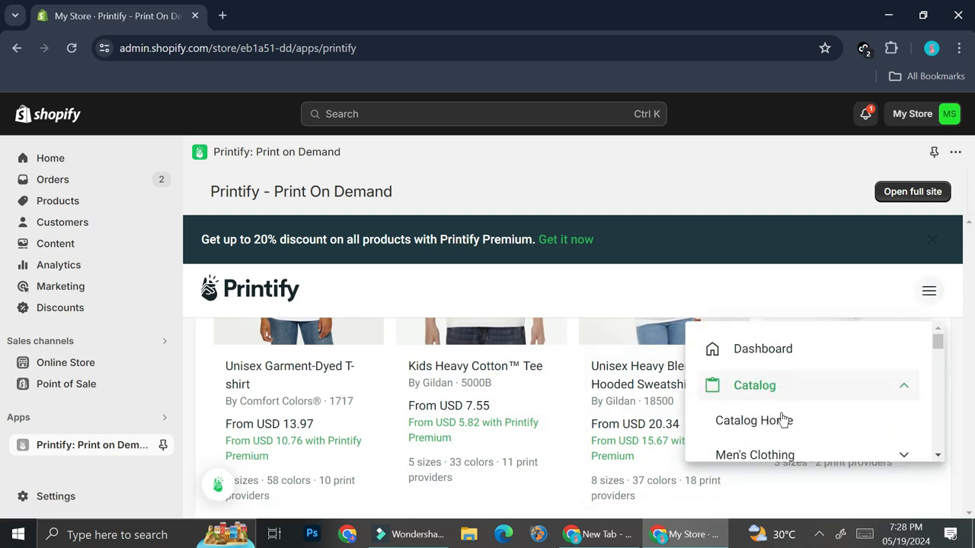
scroll(783, 415, "down", 2)
scroll(778, 411, "down", 4)
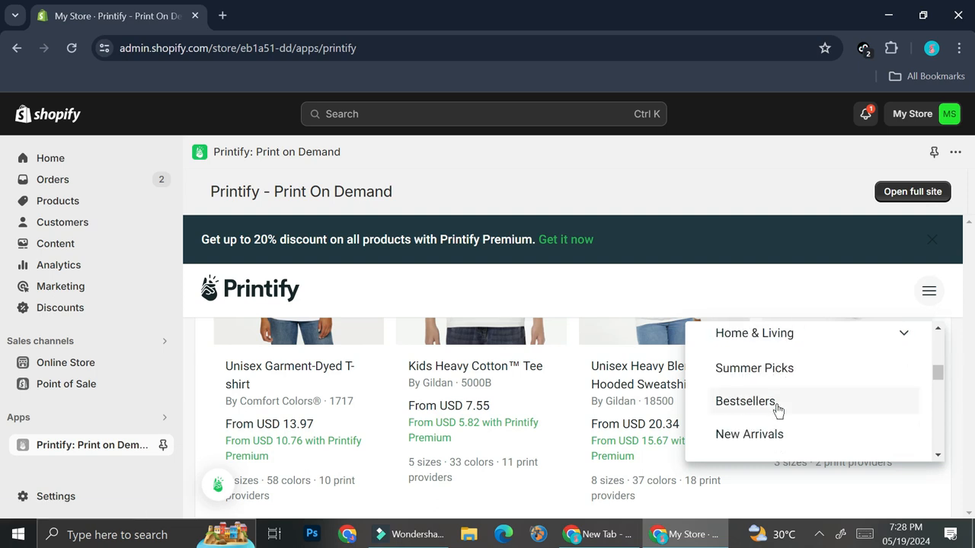
left_click(561, 294)
Browse the bestseller products and open the Unisex Heavy Blend Hooded Sweatshirt by Gildan
scroll(489, 385, "up", 2)
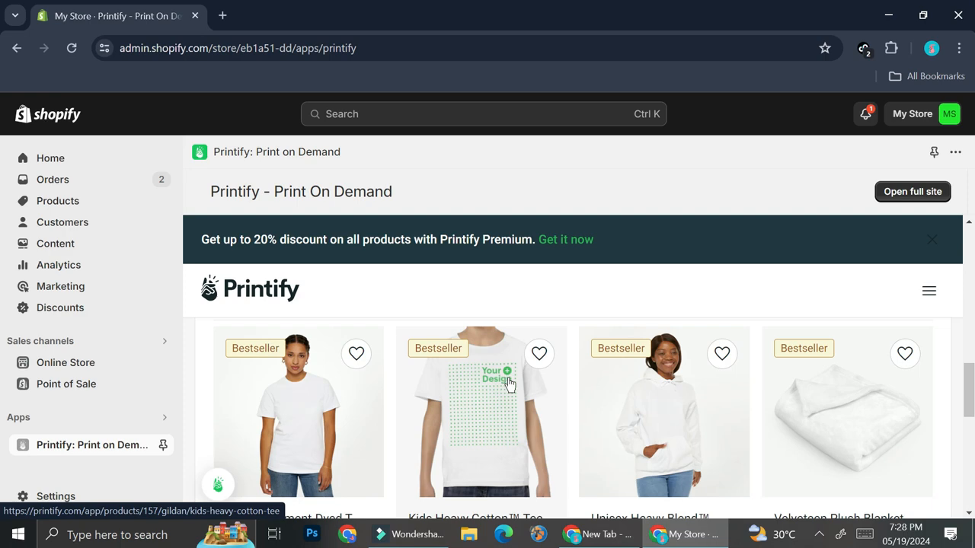
scroll(506, 381, "up", 2)
scroll(453, 408, "down", 5)
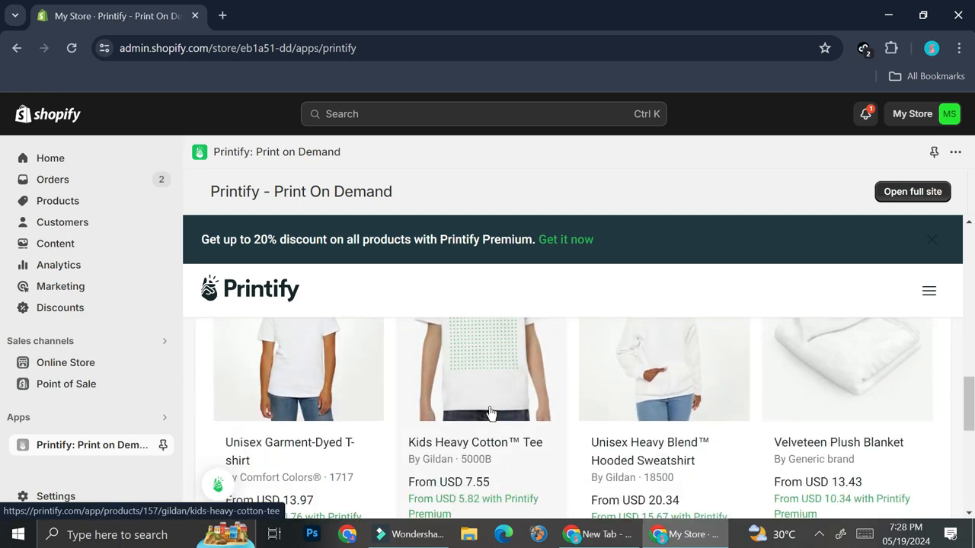
scroll(552, 409, "down", 2)
scroll(556, 407, "up", 5)
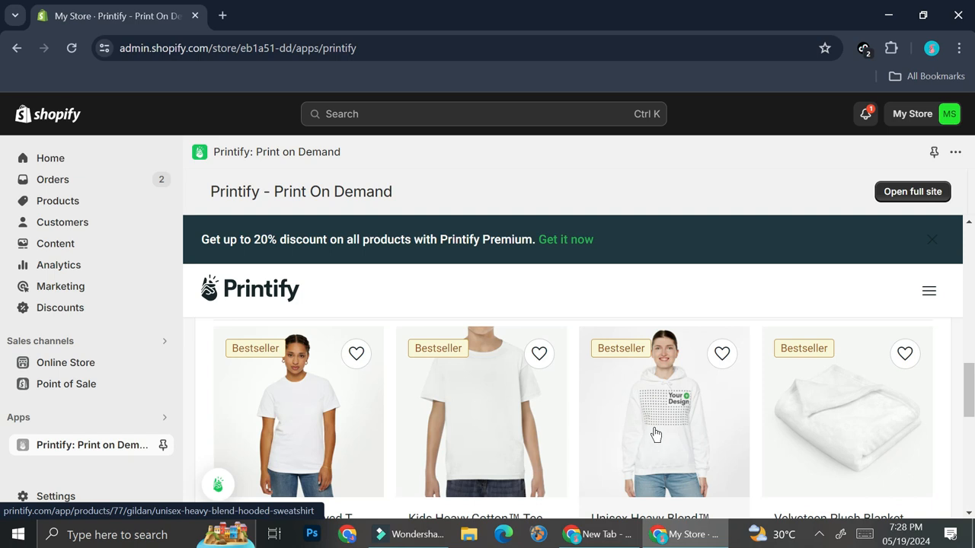
scroll(661, 428, "down", 2)
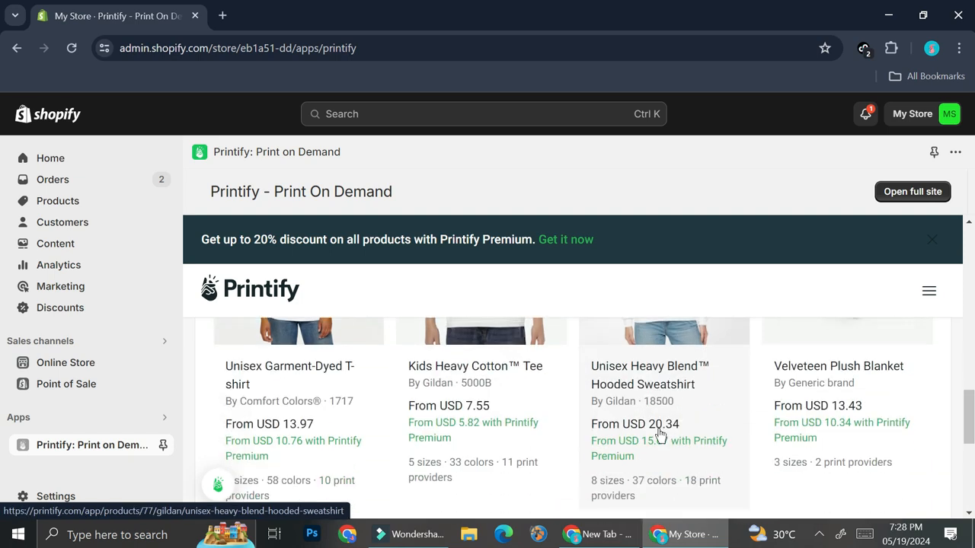
left_click(655, 383)
Review the hooded sweatshirt's product page, including its description, key features, care instructions and similar products
scroll(624, 426, "down", 3)
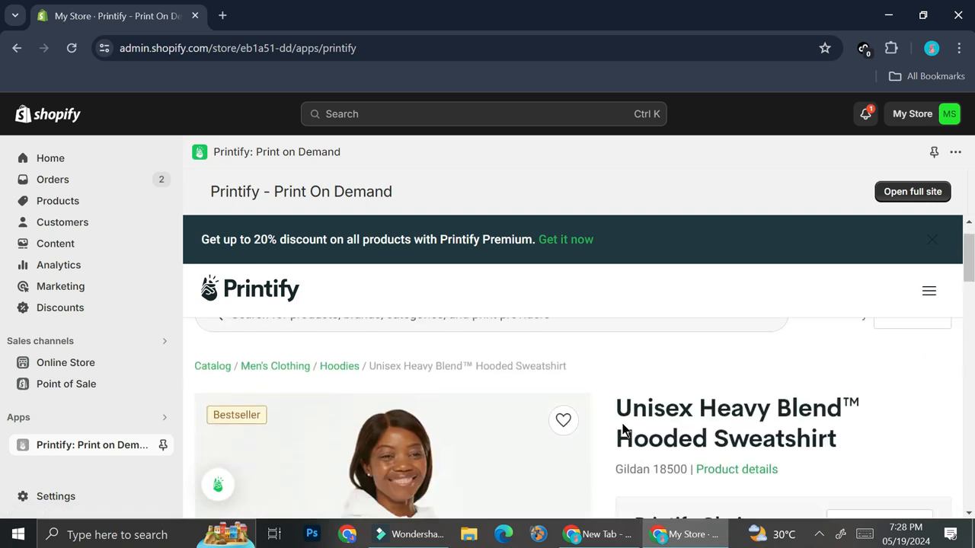
scroll(646, 417, "up", 1)
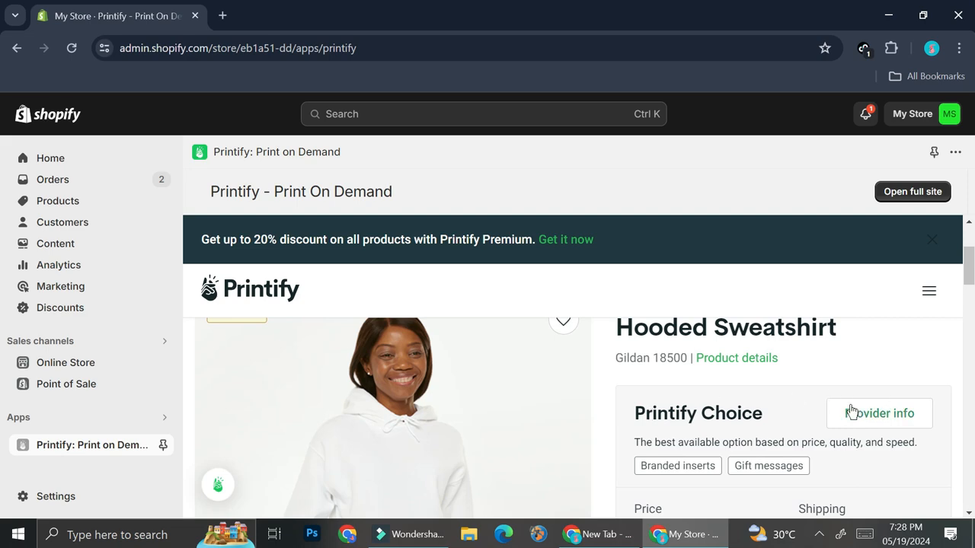
scroll(838, 409, "down", 6)
scroll(820, 437, "down", 1)
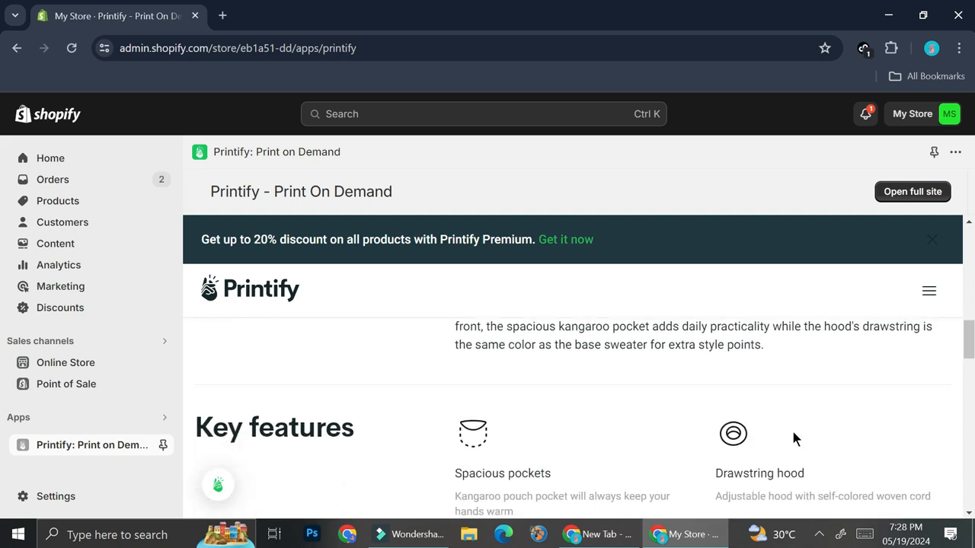
scroll(450, 381, "up", 1)
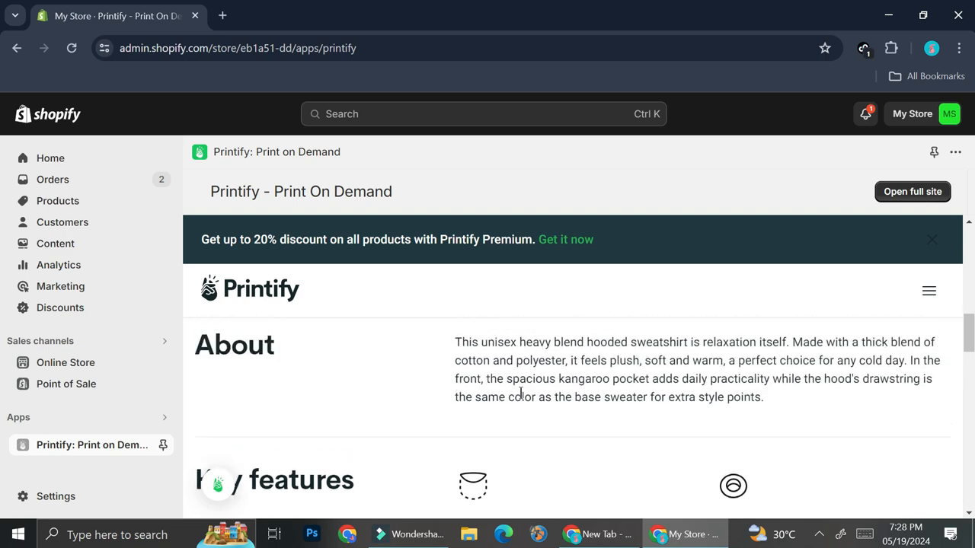
scroll(534, 394, "down", 5)
scroll(537, 394, "down", 2)
scroll(537, 393, "up", 2)
scroll(457, 390, "down", 3)
scroll(415, 385, "down", 8)
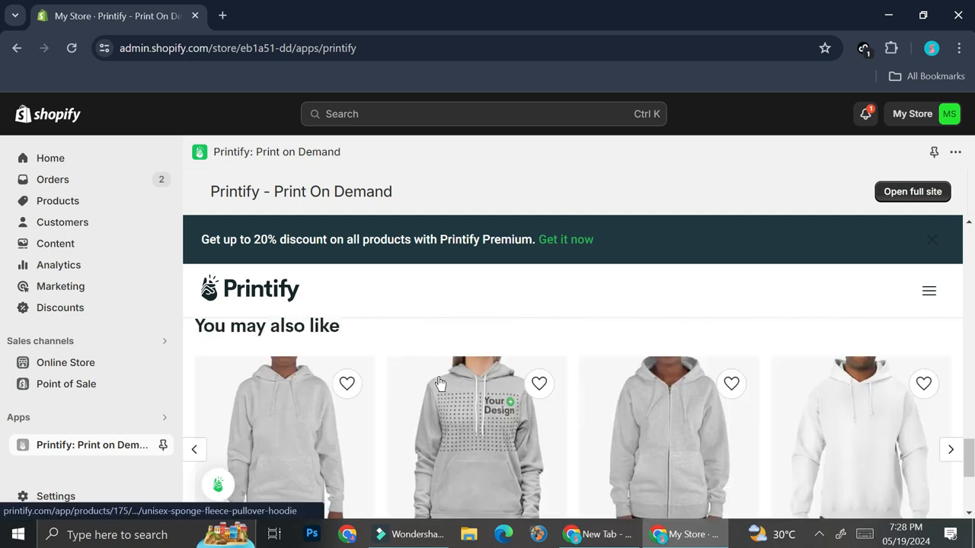
scroll(472, 385, "up", 15)
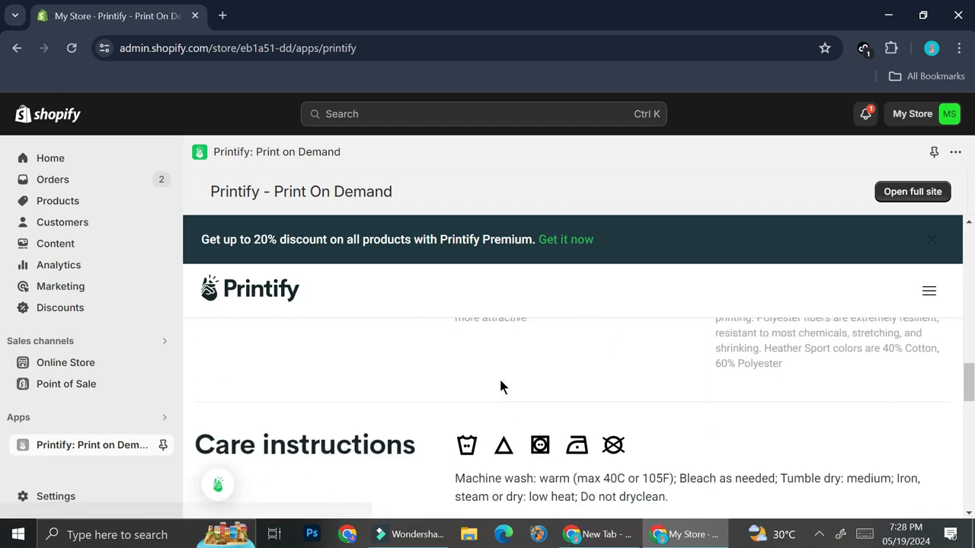
scroll(553, 397, "up", 2)
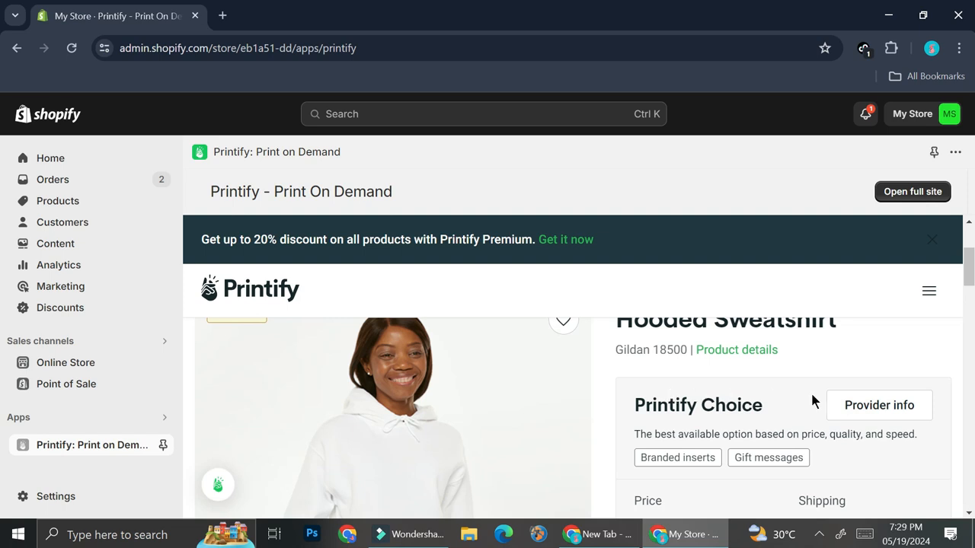
Show the additional print providers available for the hooded sweatshirt
left_click(849, 402)
scroll(830, 404, "down", 3)
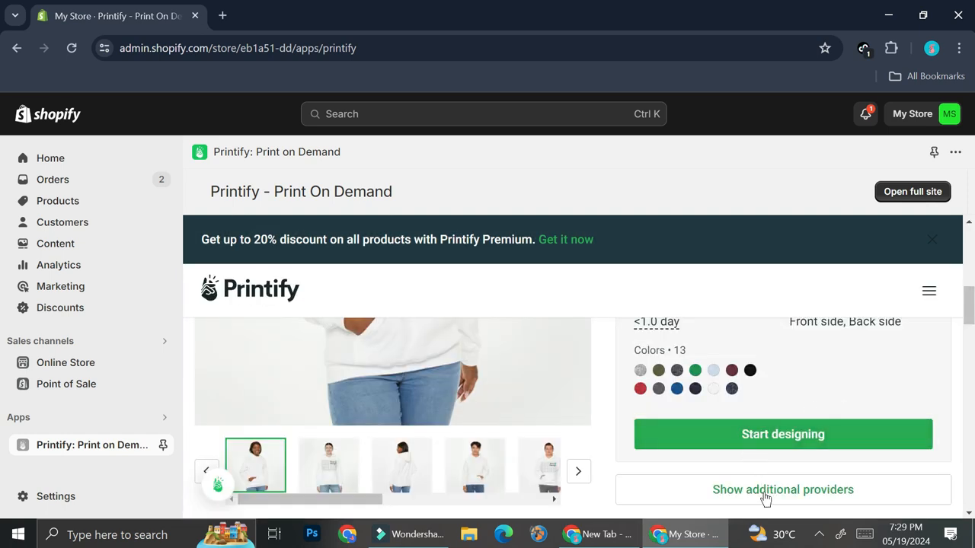
left_click(808, 440)
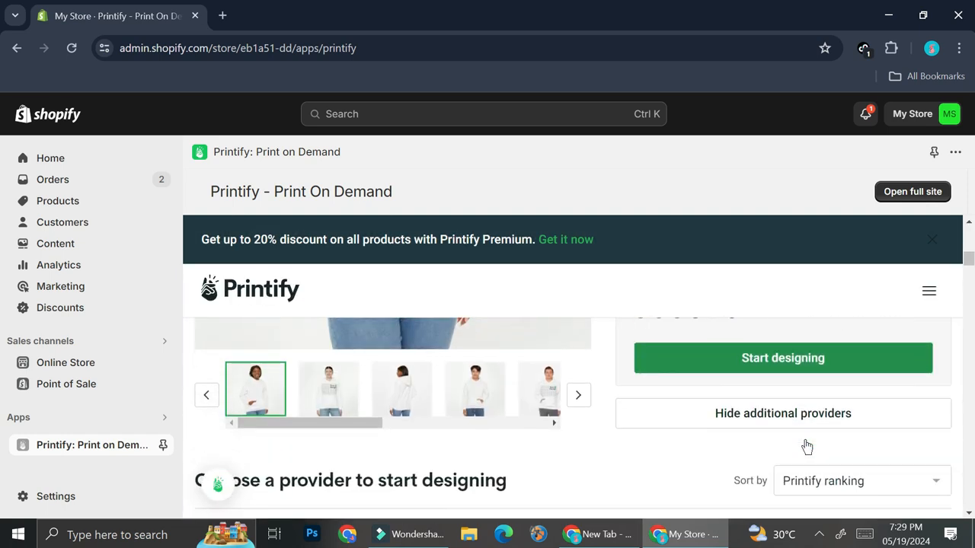
Compare the listed print providers by price, shipping, production time, print areas, sizes and colors, then return to Printify Choice
scroll(736, 459, "down", 1)
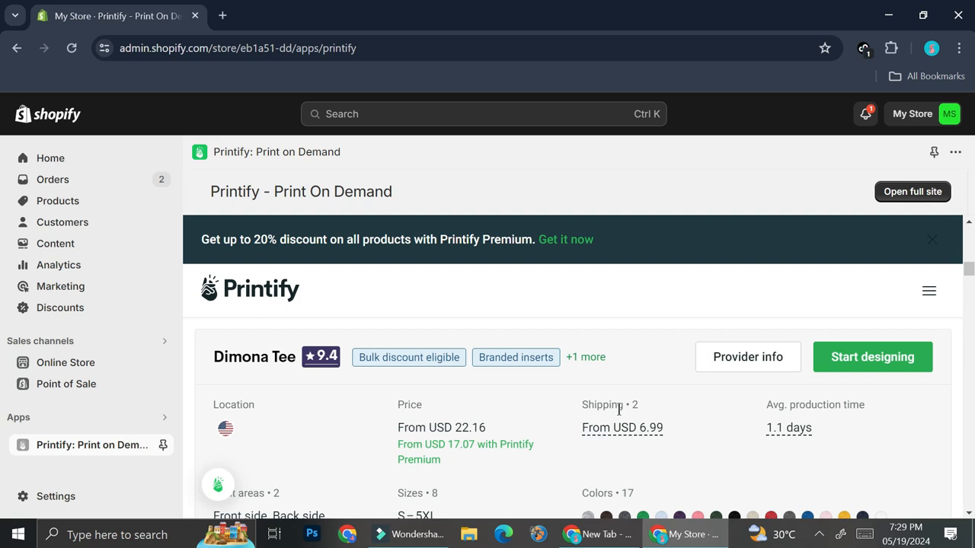
scroll(619, 409, "down", 2)
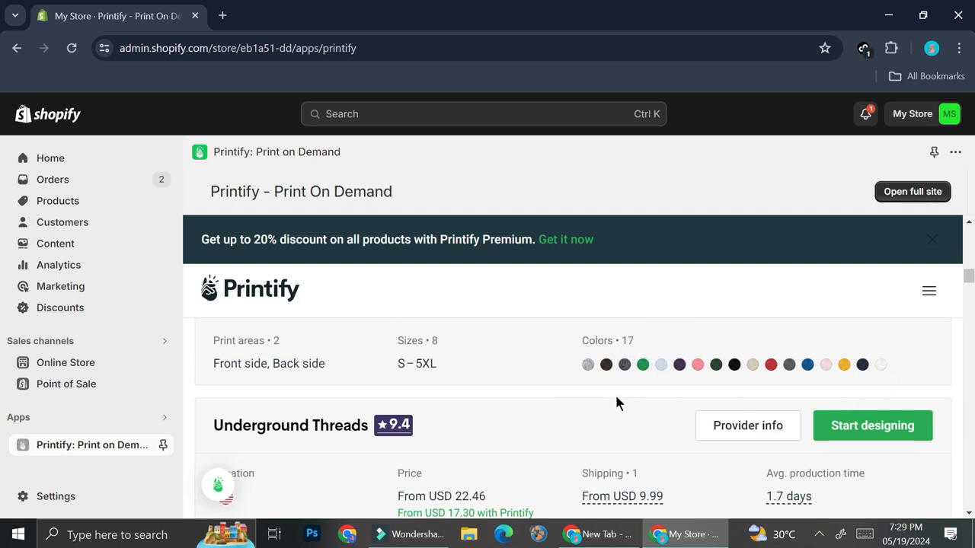
scroll(615, 393, "down", 4)
scroll(627, 393, "down", 1)
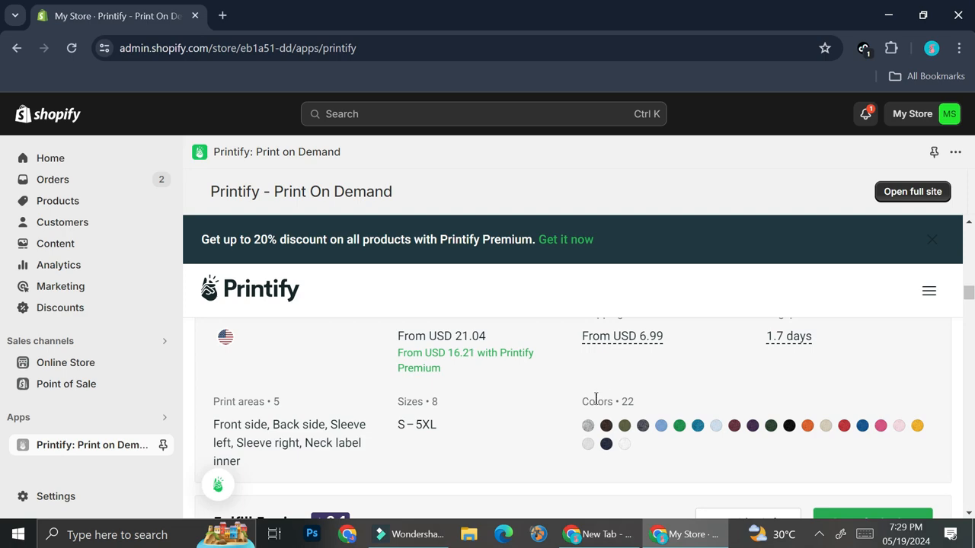
scroll(646, 413, "up", 5)
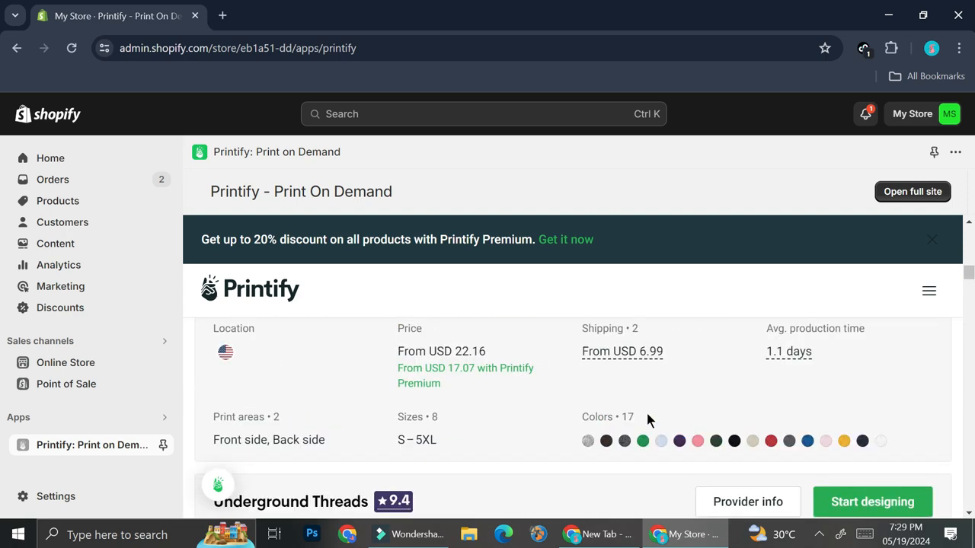
scroll(646, 411, "up", 6)
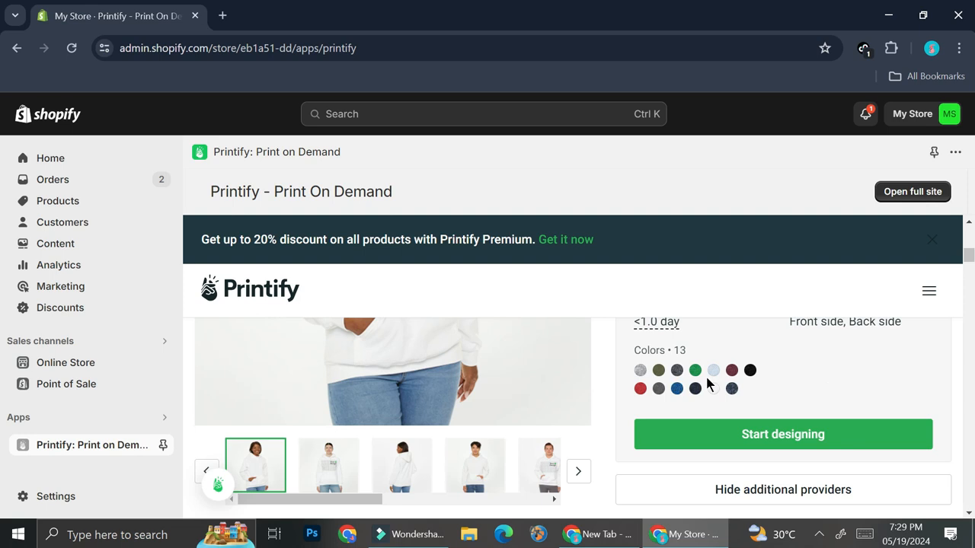
scroll(706, 377, "up", 5)
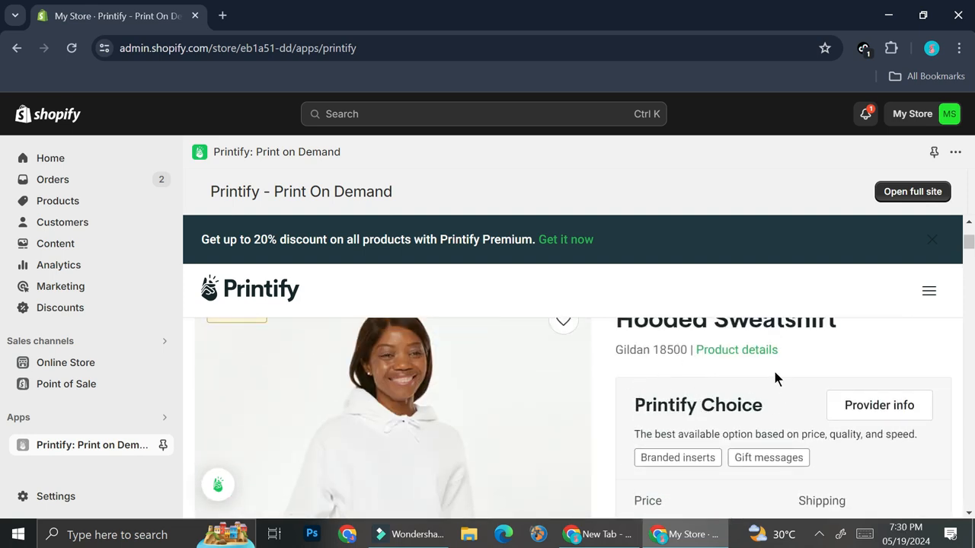
Start designing the hooded sweatshirt with Printify Choice, and try to open the full Printify site, agreeing to leave the page
scroll(775, 377, "down", 5)
left_click(781, 435)
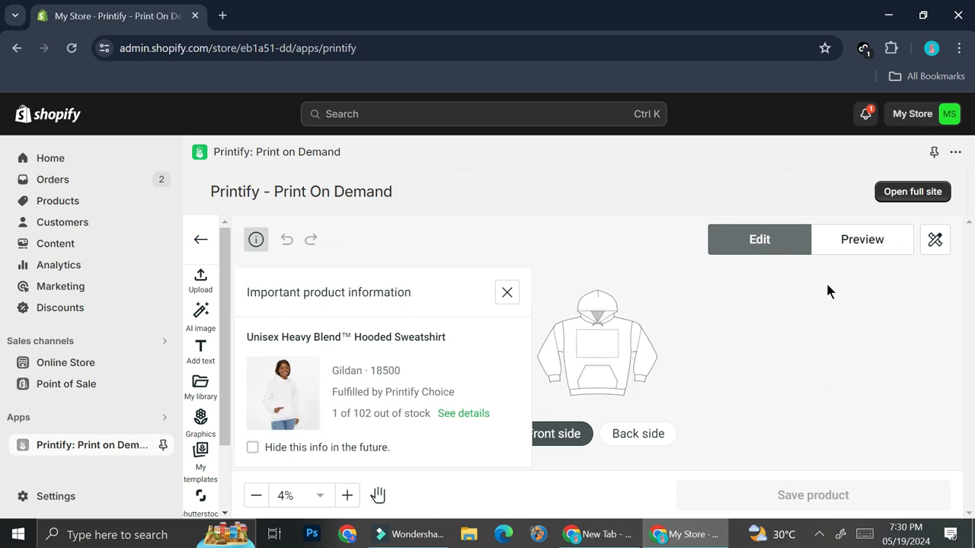
left_click(884, 193)
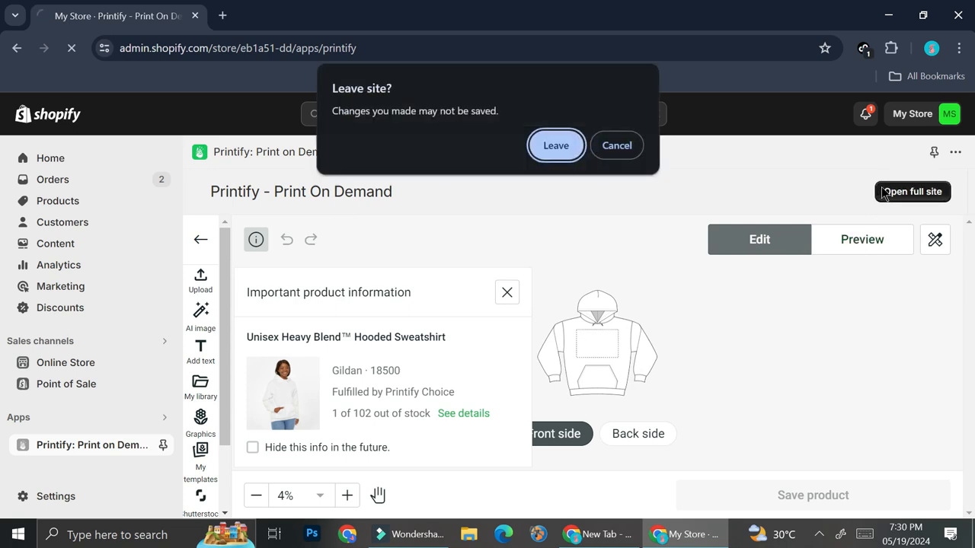
left_click(546, 149)
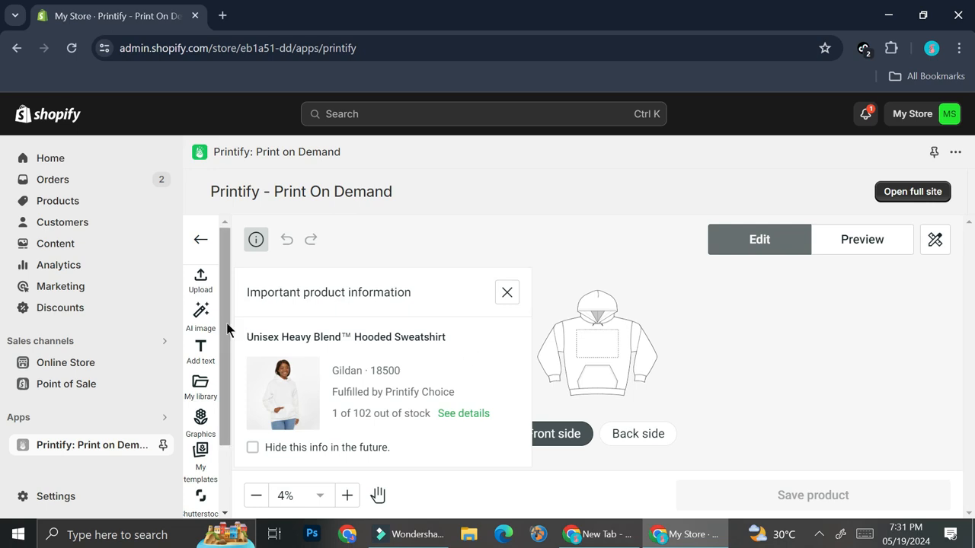
Examine the AI image generator's style and text prompt options and its example images, then close it
left_click(201, 314)
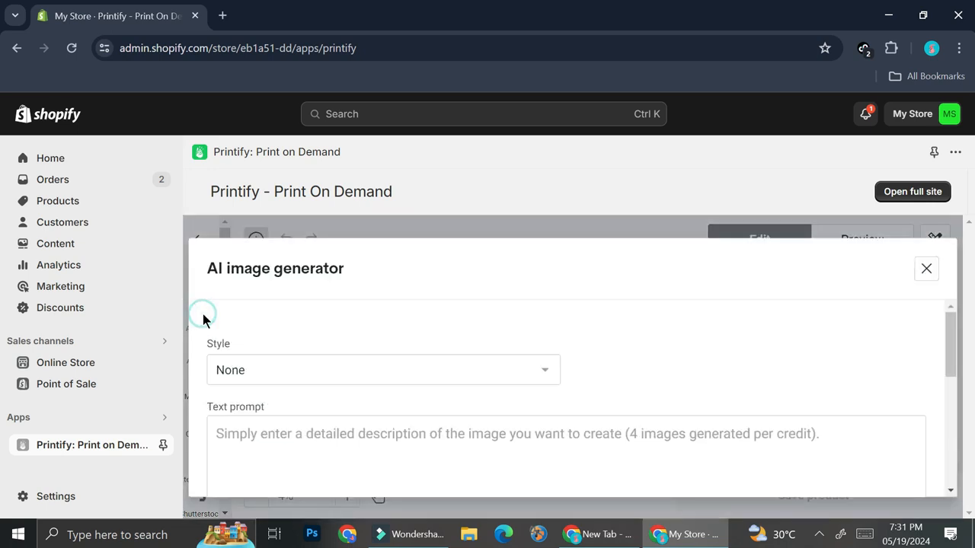
scroll(406, 339, "down", 5)
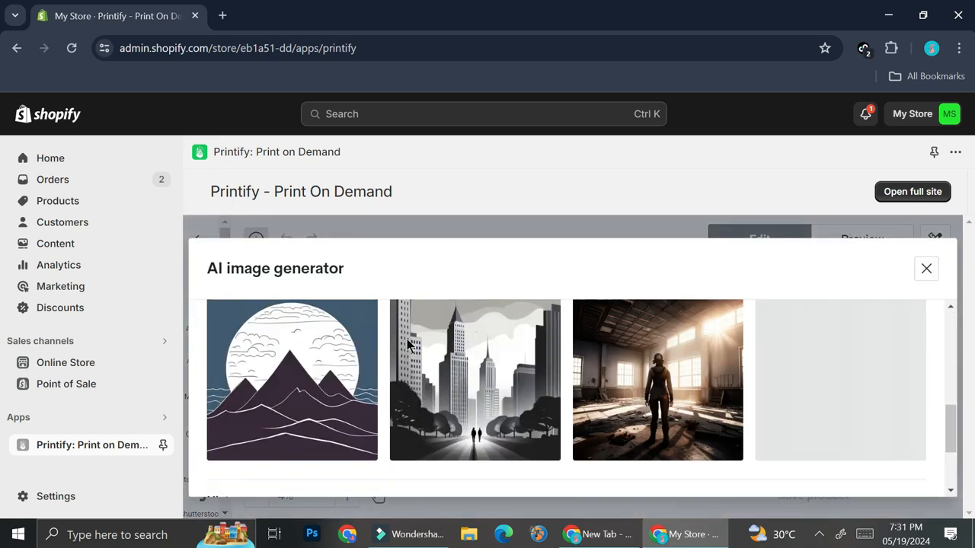
scroll(709, 364, "up", 5)
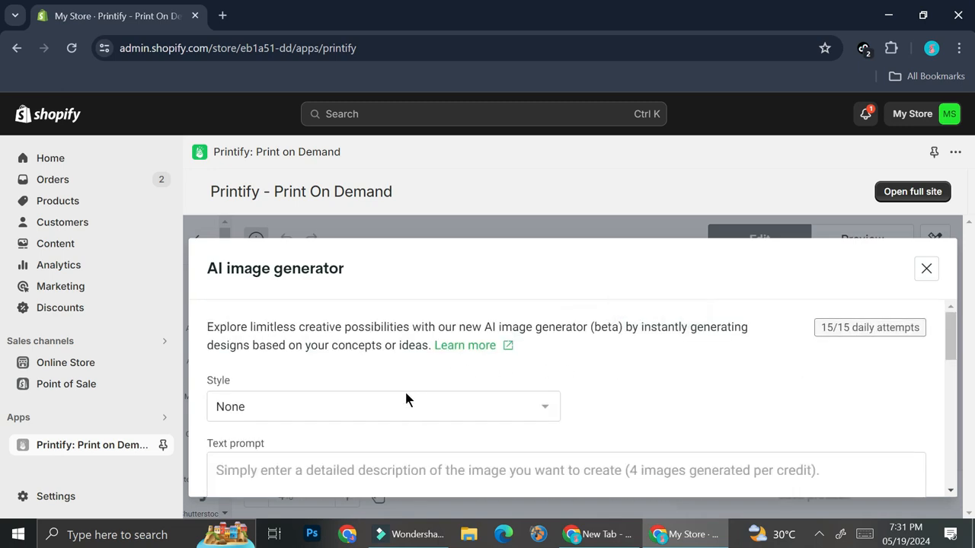
scroll(406, 394, "down", 5)
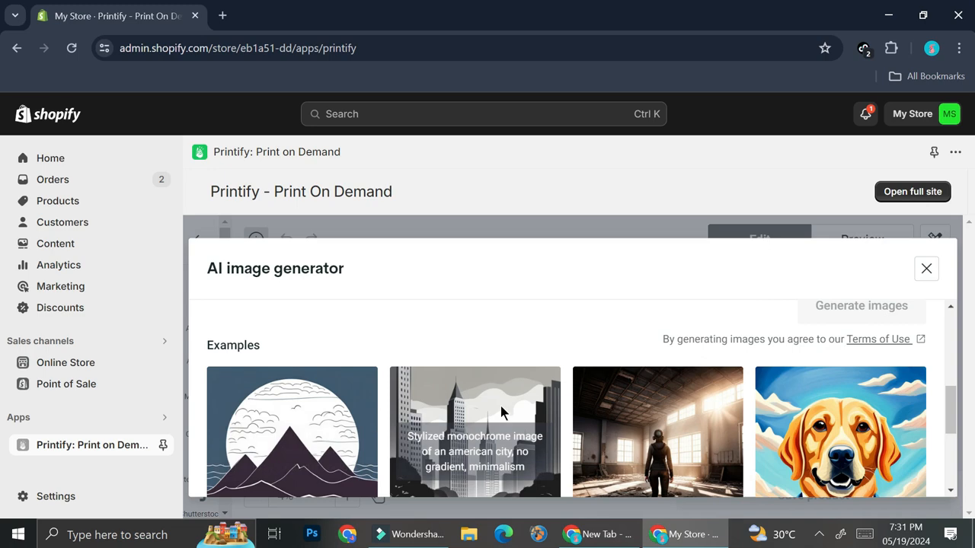
scroll(501, 409, "down", 1)
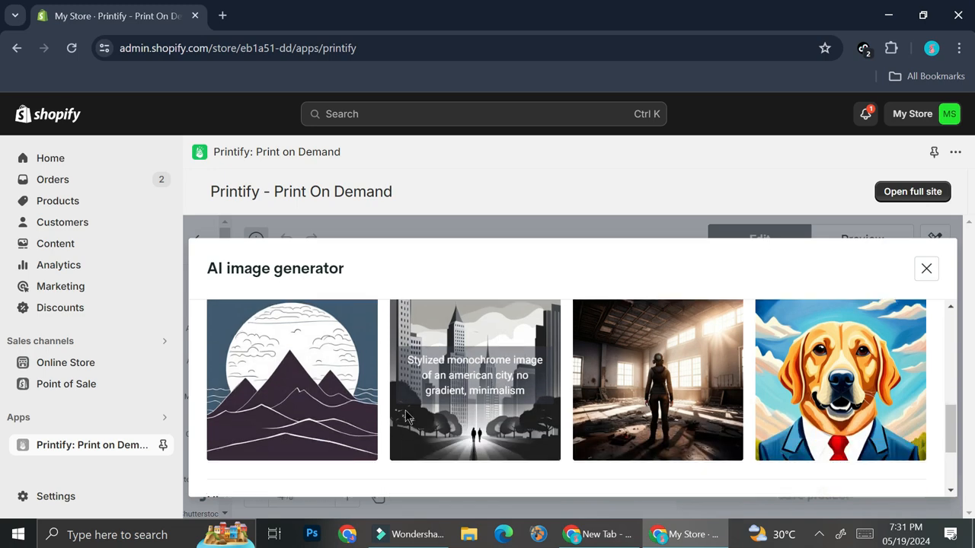
left_click(927, 271)
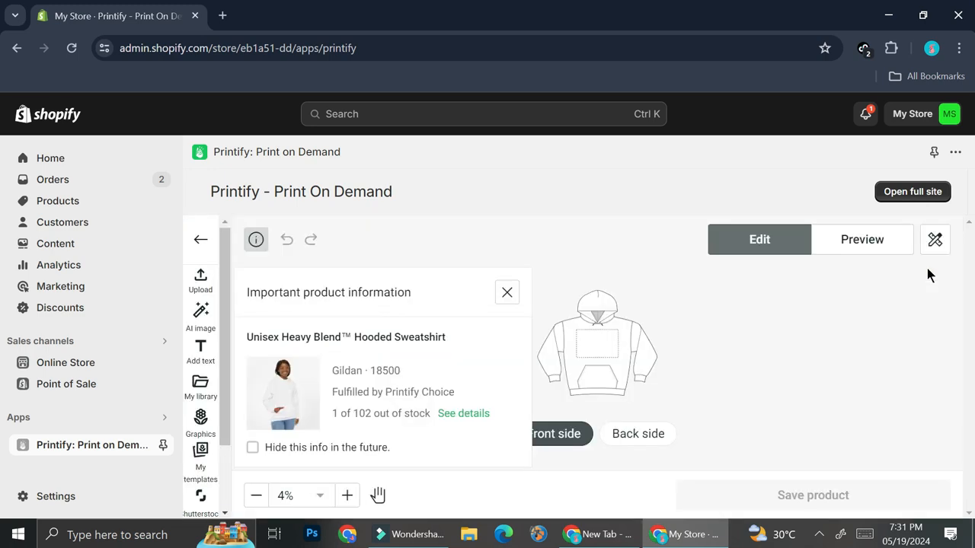
Look over the text tool's font options and the ready-made graphics library, then close it
left_click(201, 358)
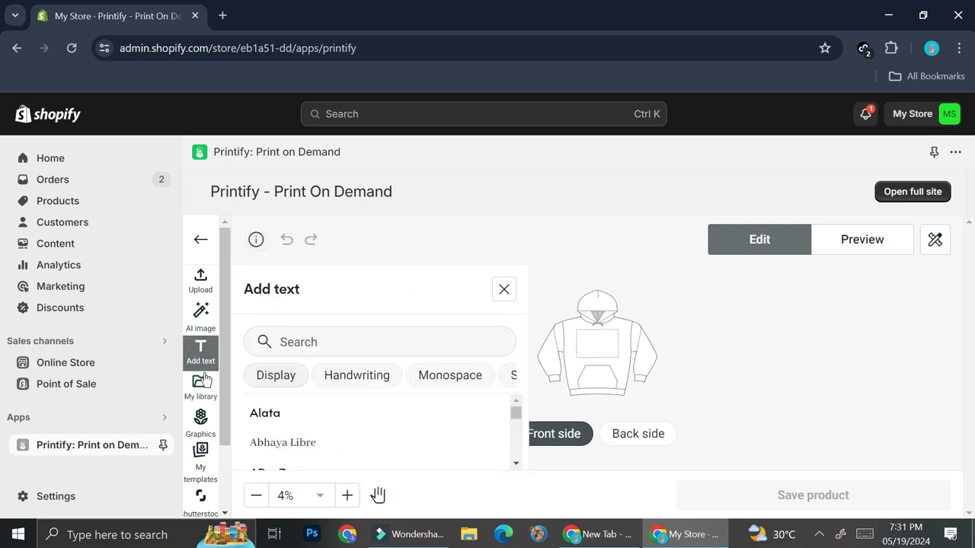
left_click(198, 429)
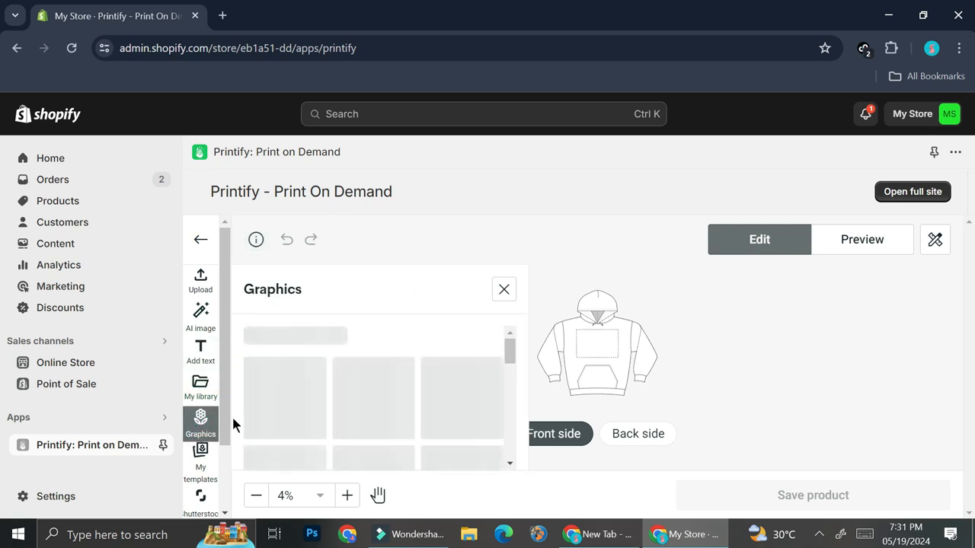
scroll(330, 392, "down", 2)
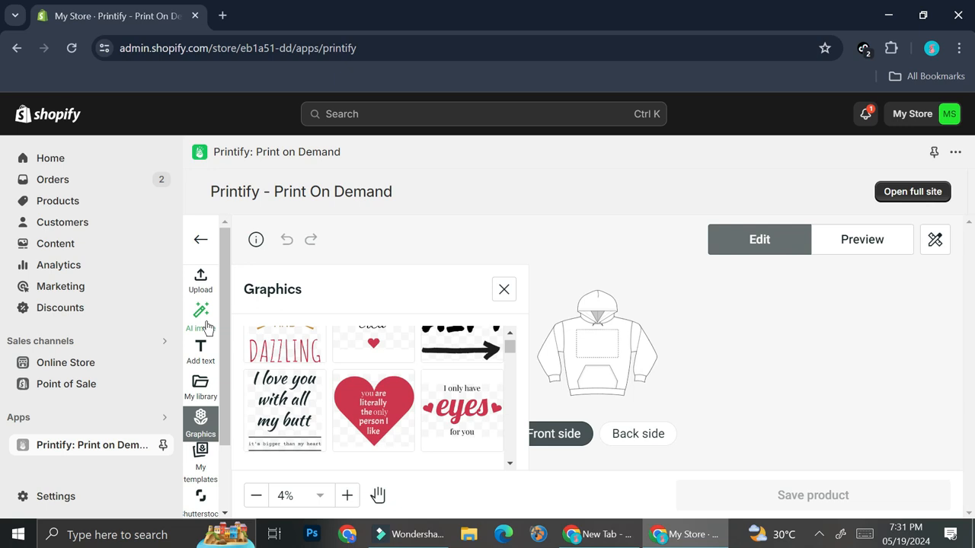
left_click(505, 289)
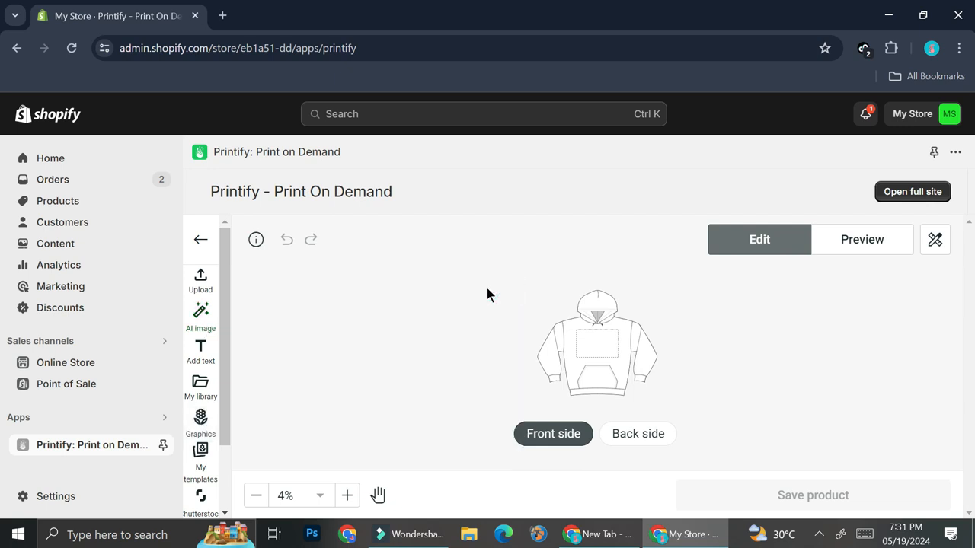
Upload the cat image from the device to the hoodie's front side and enlarge it to fill the print area's height
left_click(201, 281)
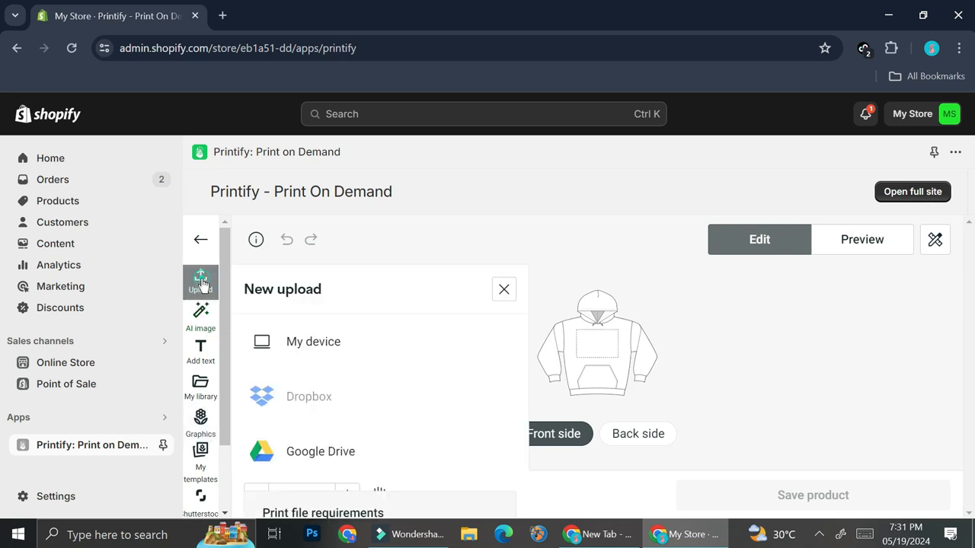
left_click(333, 344)
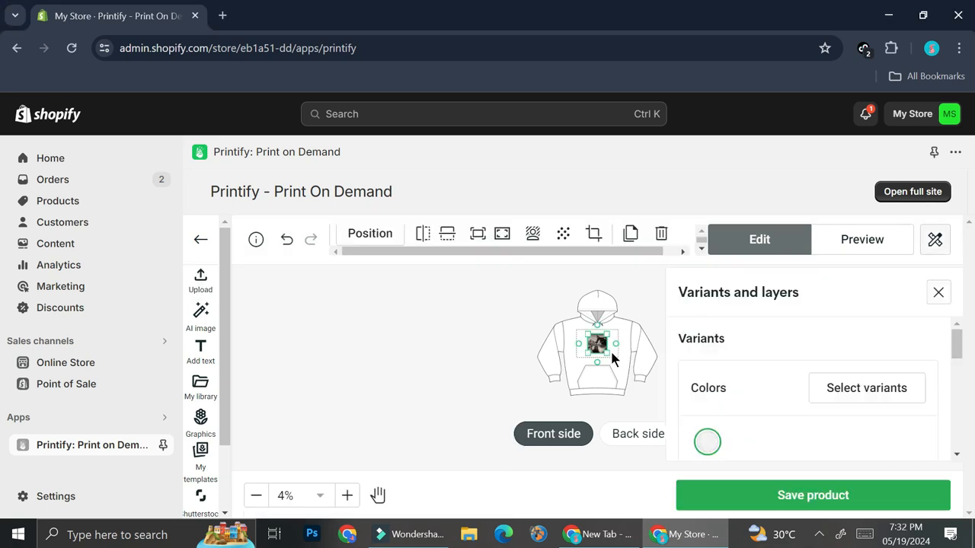
left_click_drag(614, 358, 583, 329)
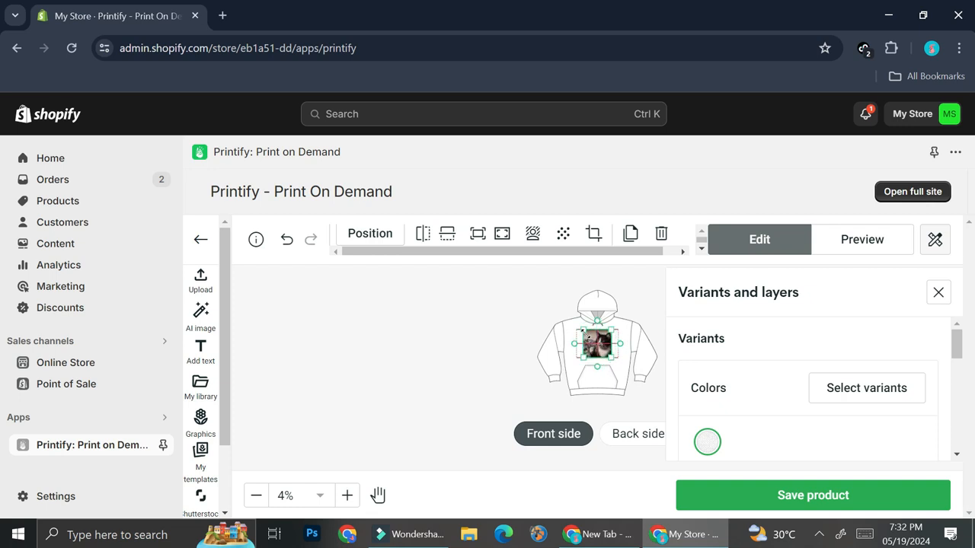
left_click(518, 333)
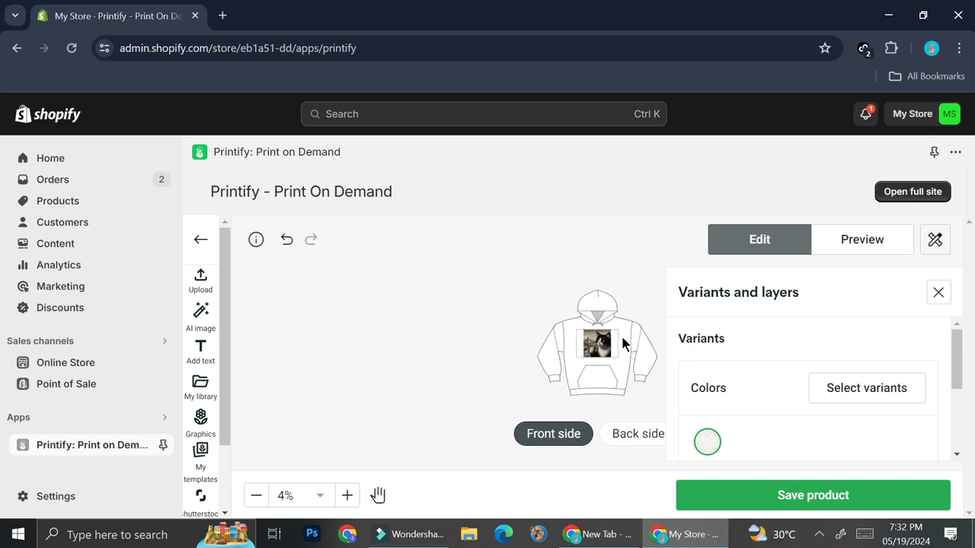
Add the Black color to the hoodie's selected variants alongside White
scroll(765, 394, "down", 3)
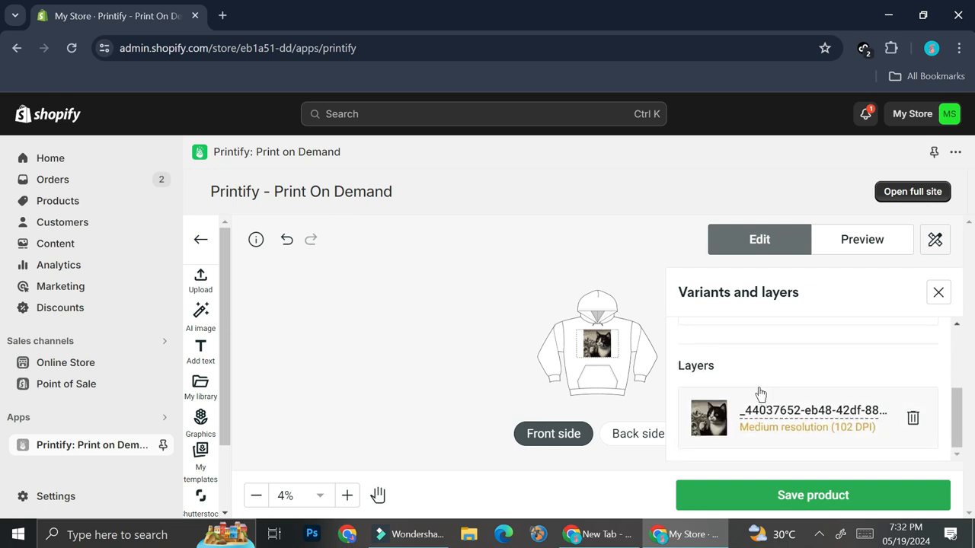
scroll(757, 391, "up", 3)
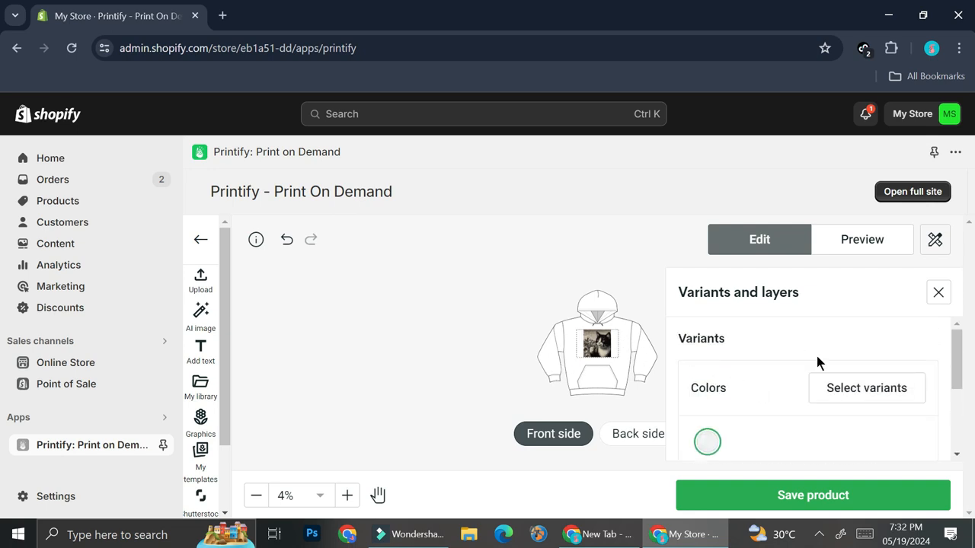
left_click(863, 388)
scroll(784, 378, "down", 2)
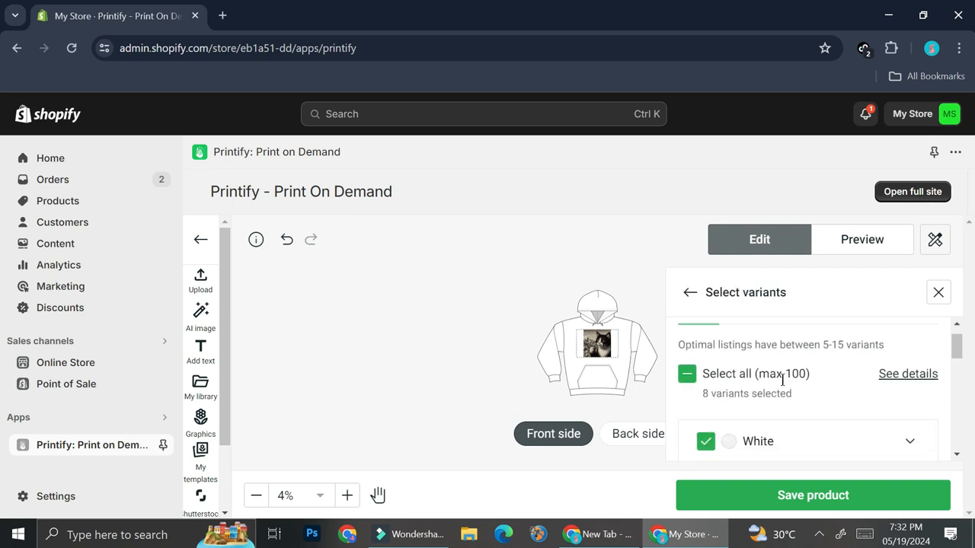
scroll(773, 390, "down", 2)
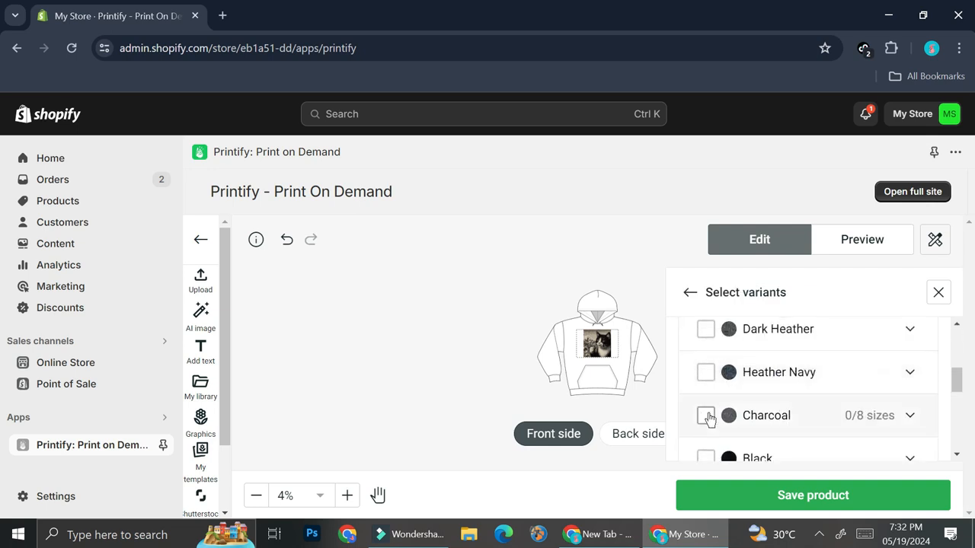
scroll(697, 423, "down", 2)
scroll(712, 389, "up", 1)
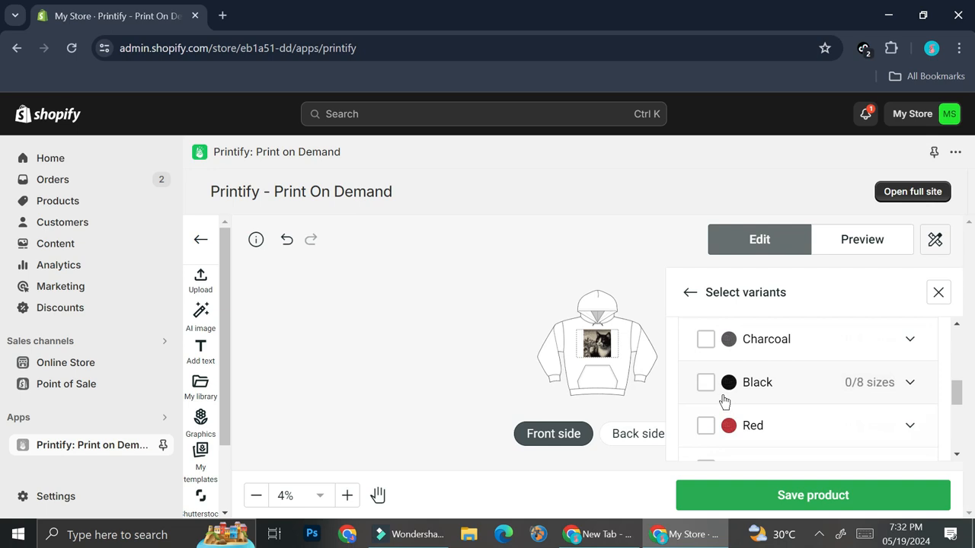
left_click(706, 384)
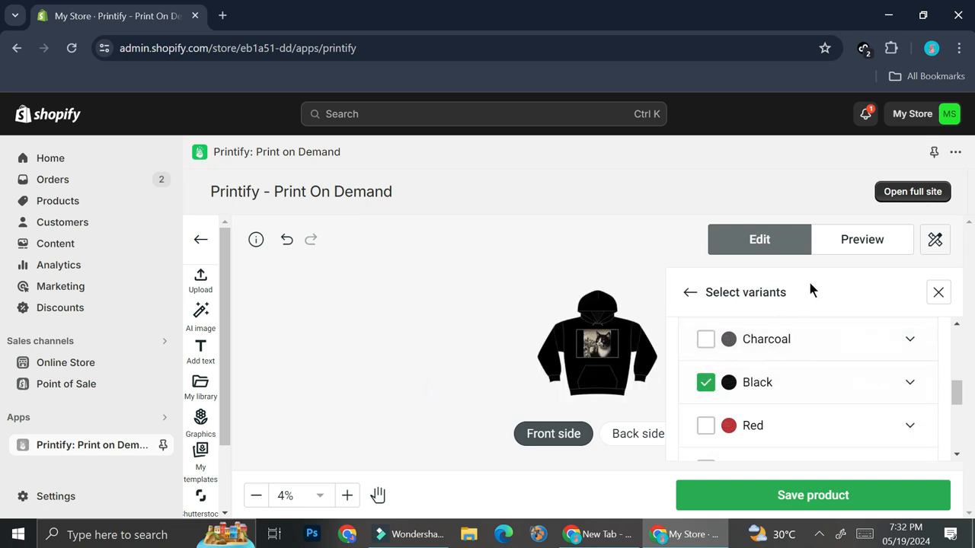
Preview the design on the female model mockup, check the mockup settings, and save the product
left_click(869, 251)
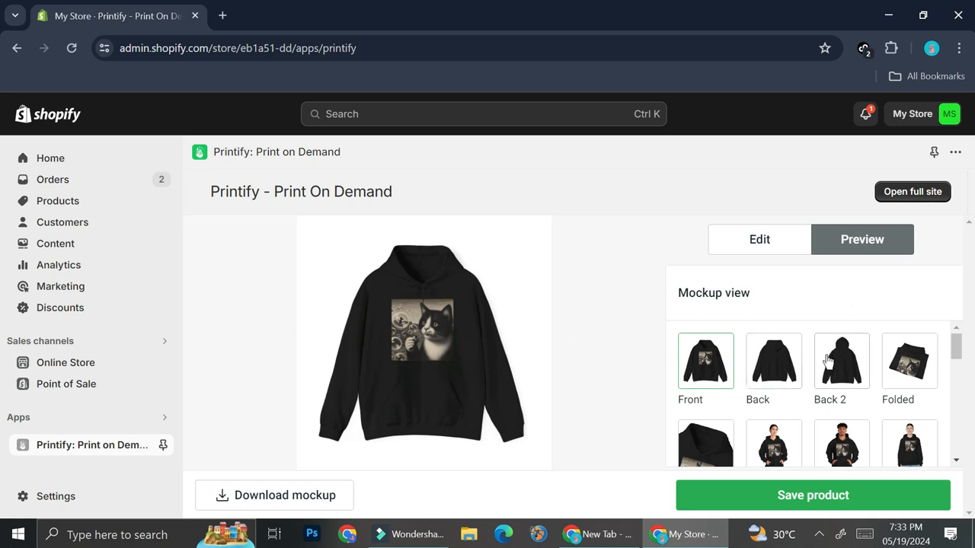
left_click(774, 446)
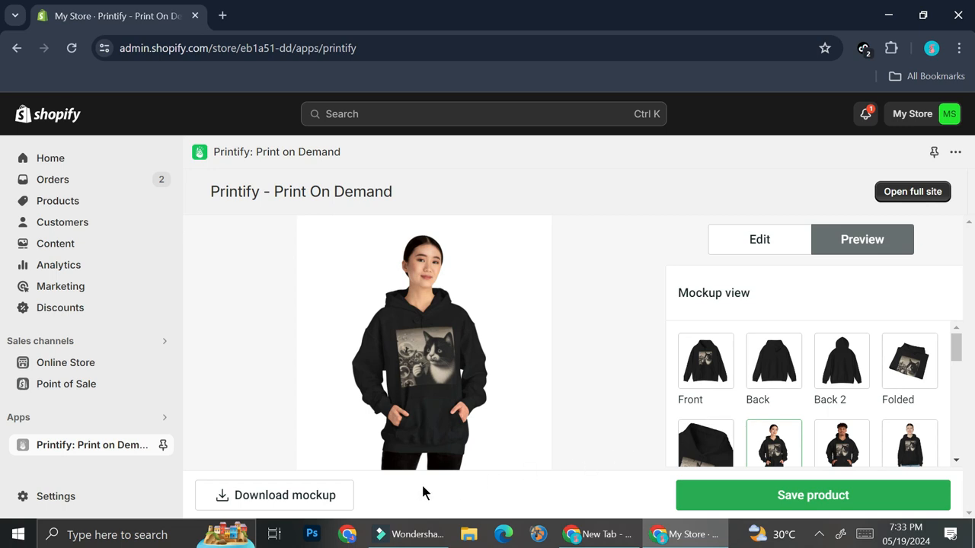
scroll(816, 400, "down", 5)
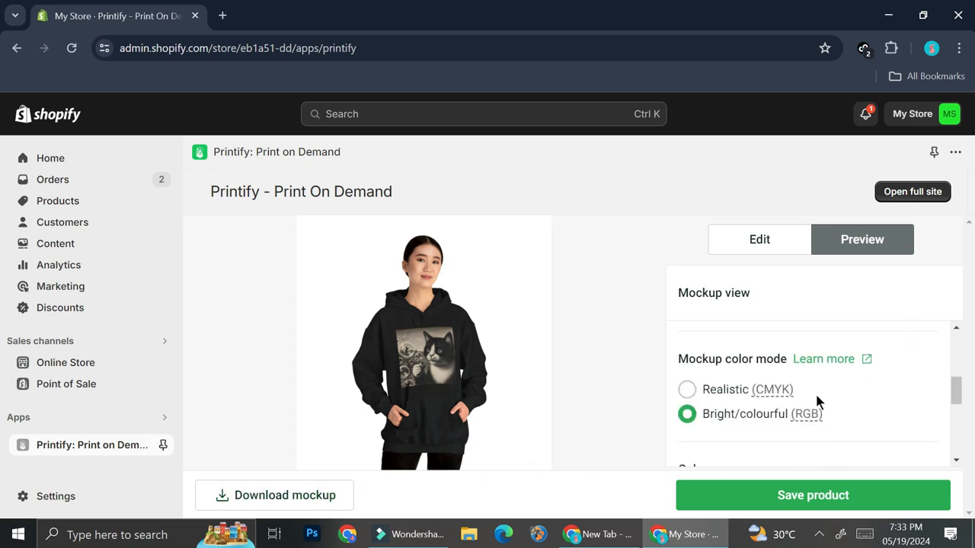
scroll(816, 402, "down", 3)
scroll(816, 401, "down", 2)
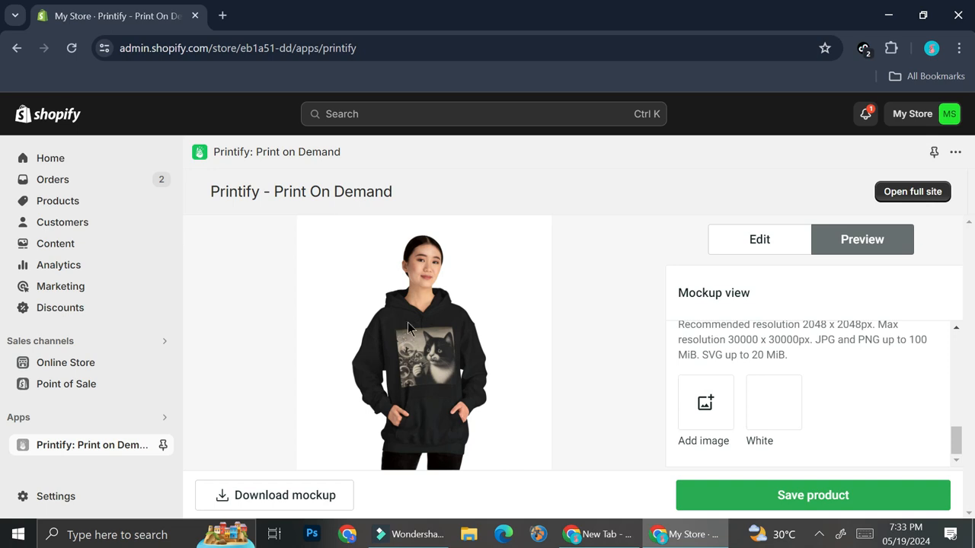
left_click(761, 506)
Change the product title to "Cat Hooded Sweatshirt"
scroll(720, 425, "down", 1)
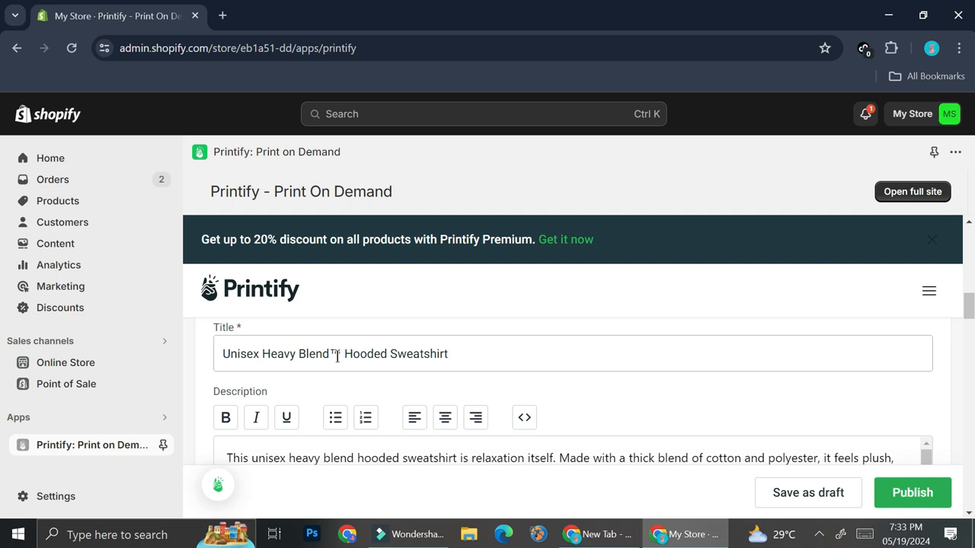
left_click_drag(340, 354, 209, 360)
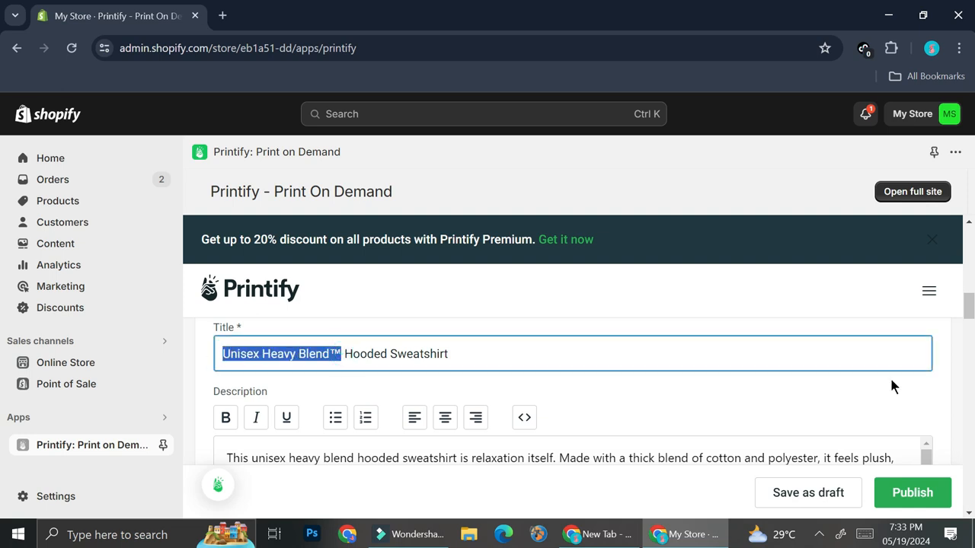
type("Cat")
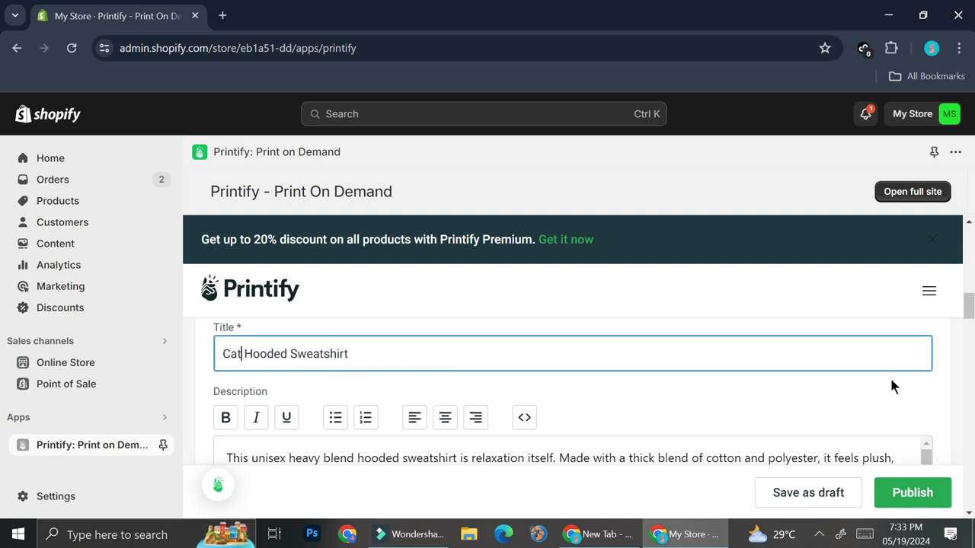
Read through the product description and add the imperial size table to it
scroll(566, 404, "down", 5)
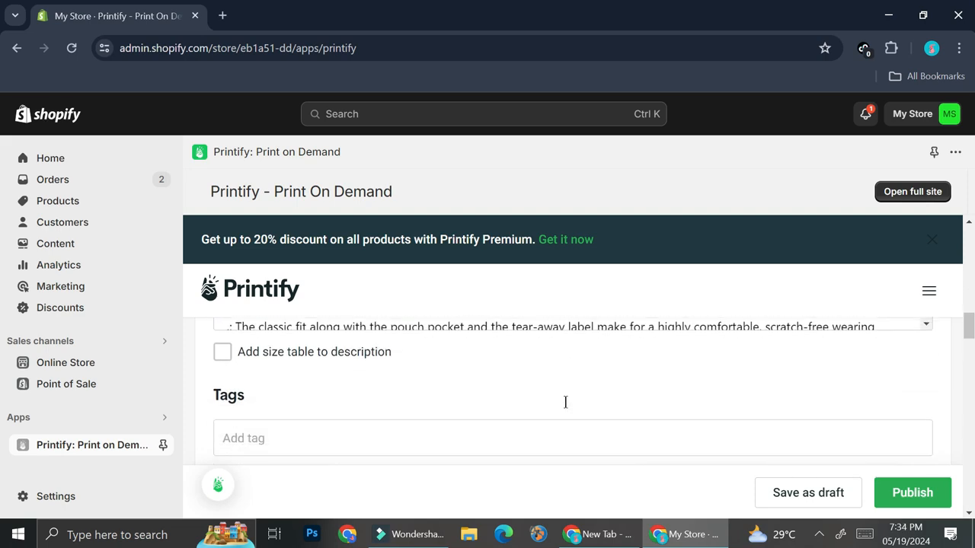
scroll(457, 373, "up", 1)
scroll(362, 371, "up", 3)
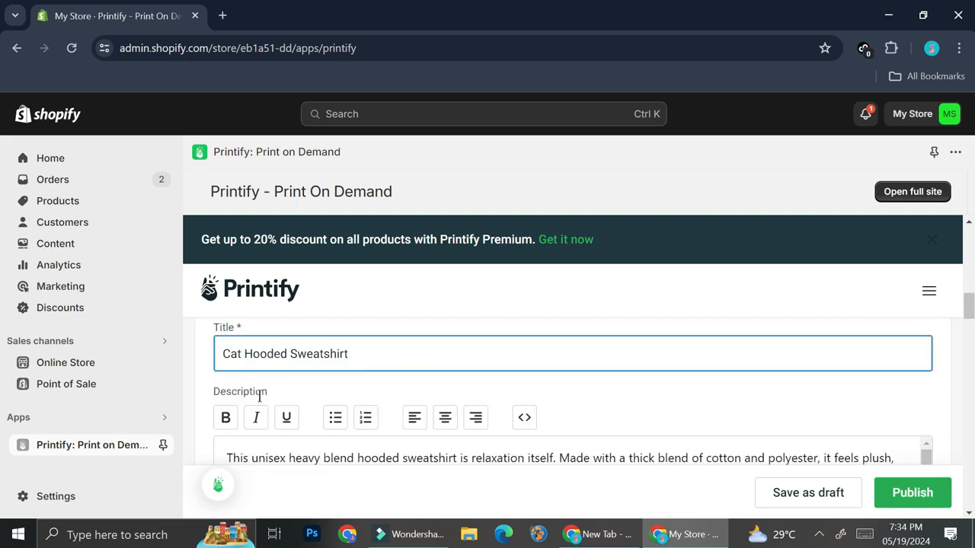
scroll(259, 396, "down", 3)
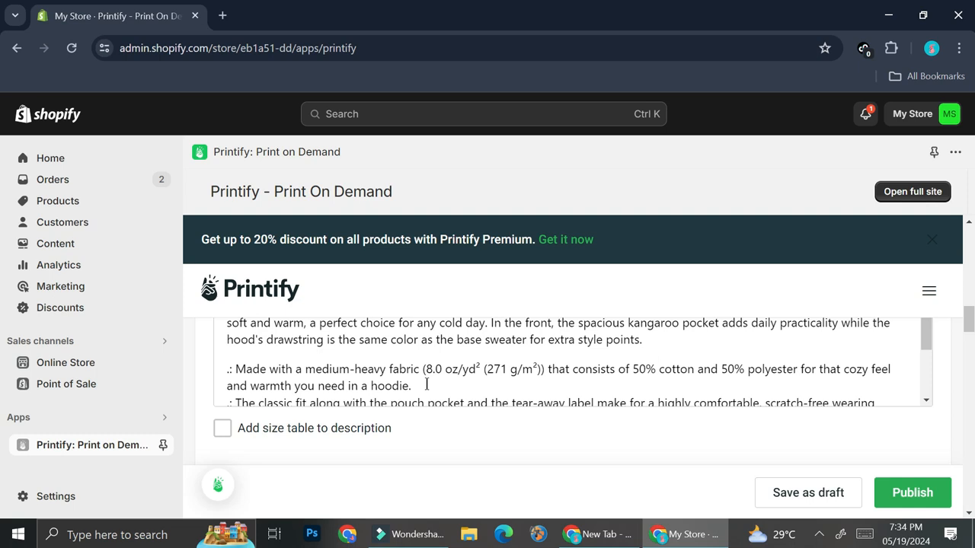
scroll(426, 385, "down", 5)
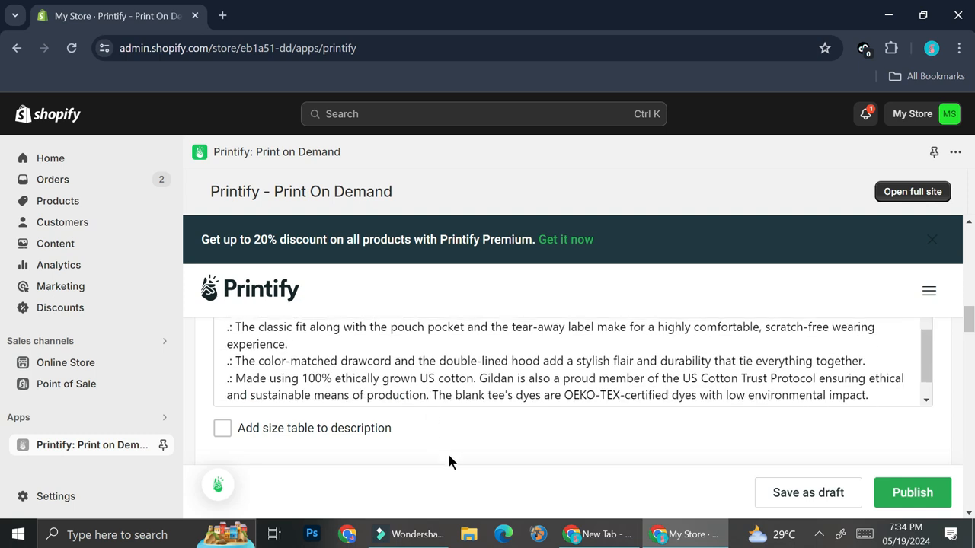
scroll(425, 434, "up", 2)
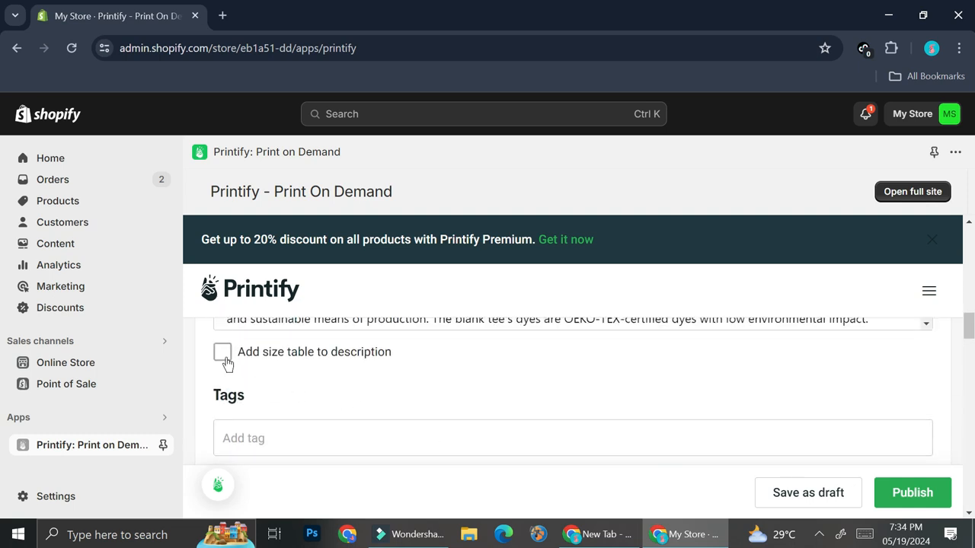
left_click(223, 352)
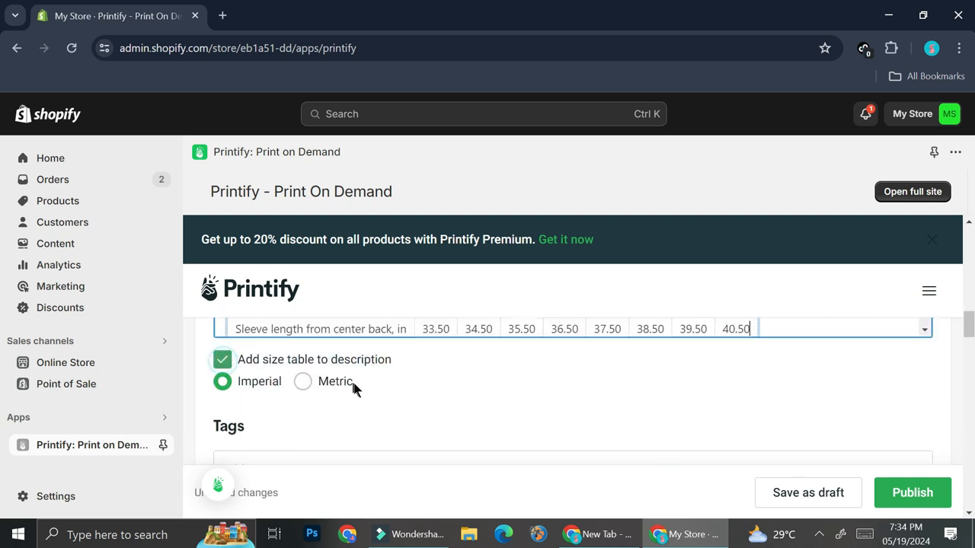
Review the description with its size table, the tags, the shipping methods and profile, and the variant prices by size
scroll(496, 403, "up", 5)
scroll(605, 425, "down", 1)
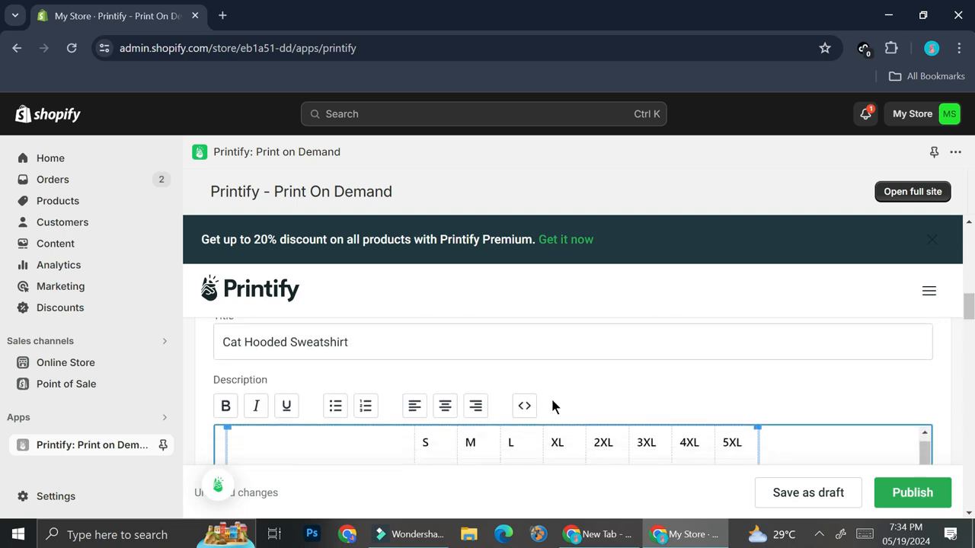
scroll(457, 411, "down", 5)
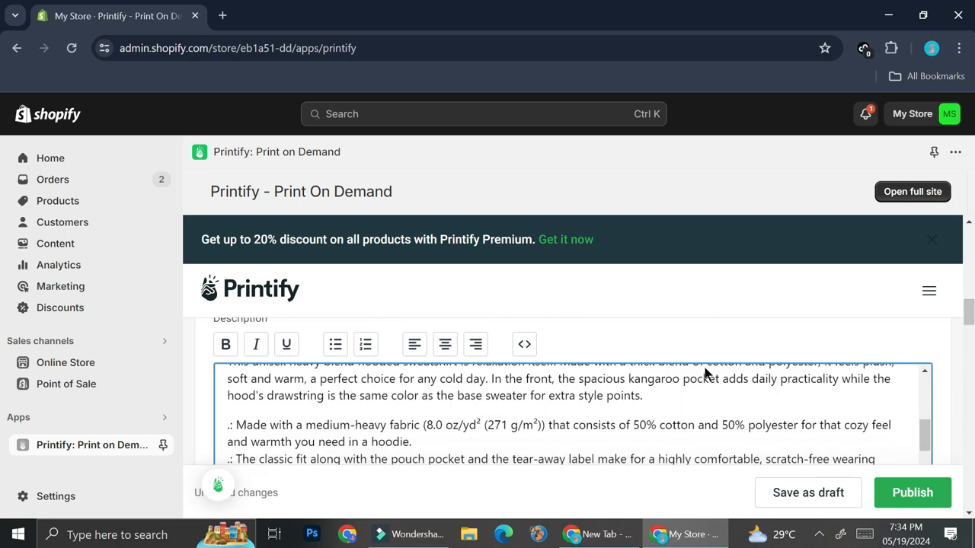
scroll(625, 369, "down", 5)
scroll(621, 363, "down", 1)
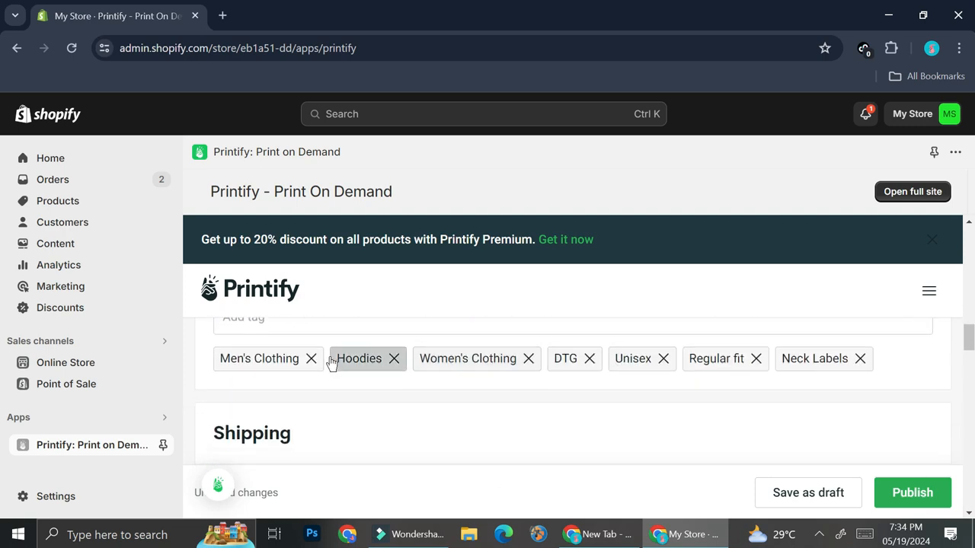
scroll(376, 376, "down", 2)
scroll(424, 374, "up", 1)
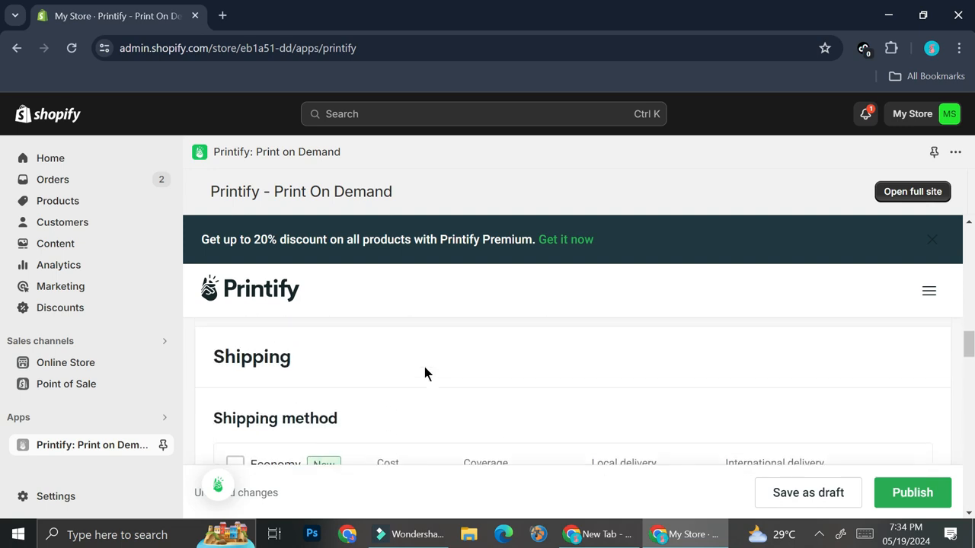
scroll(358, 381, "down", 1)
scroll(359, 396, "down", 4)
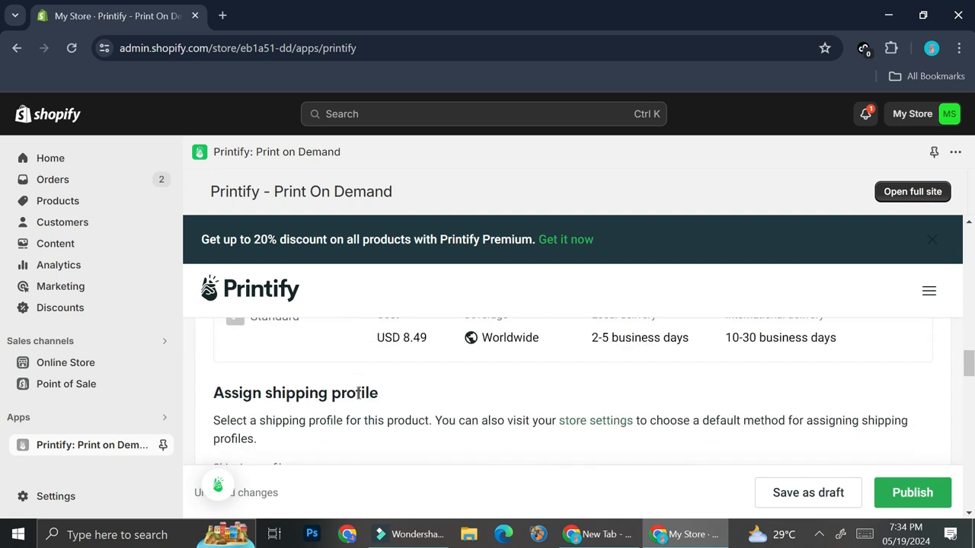
scroll(365, 375, "down", 10)
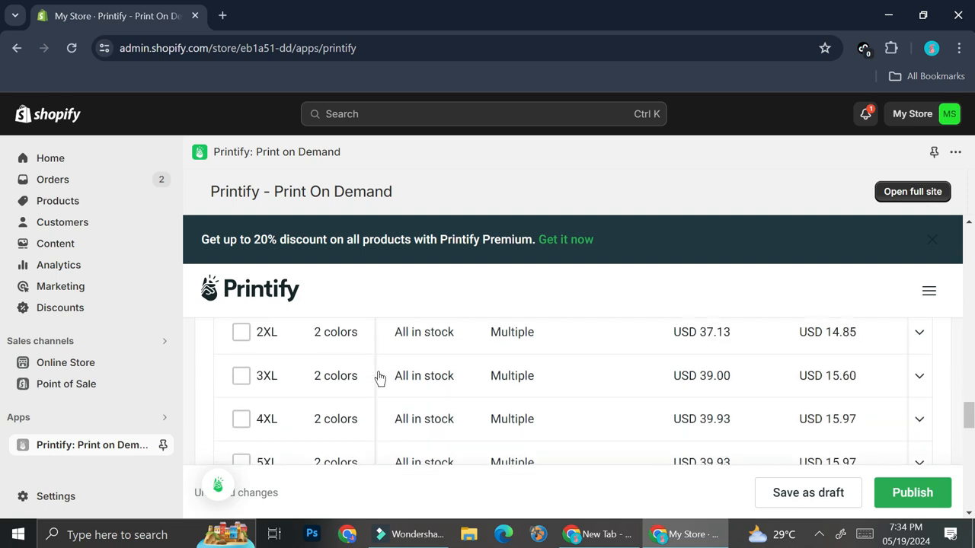
Publish the hoodie to the Shopify store, keeping the title, description, mockups and variant details selected for syncing
scroll(381, 375, "down", 2)
scroll(381, 375, "up", 1)
scroll(380, 375, "down", 3)
scroll(380, 375, "down", 1)
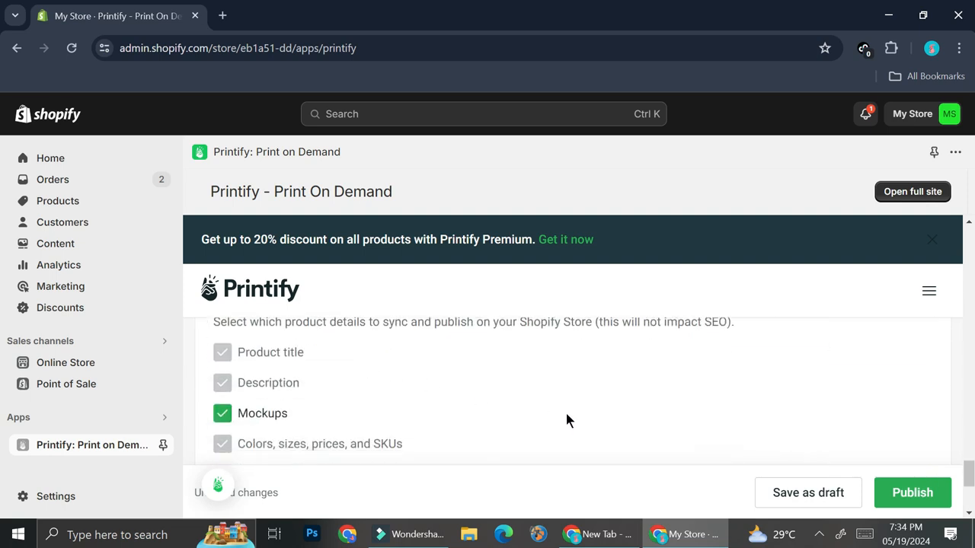
left_click(924, 496)
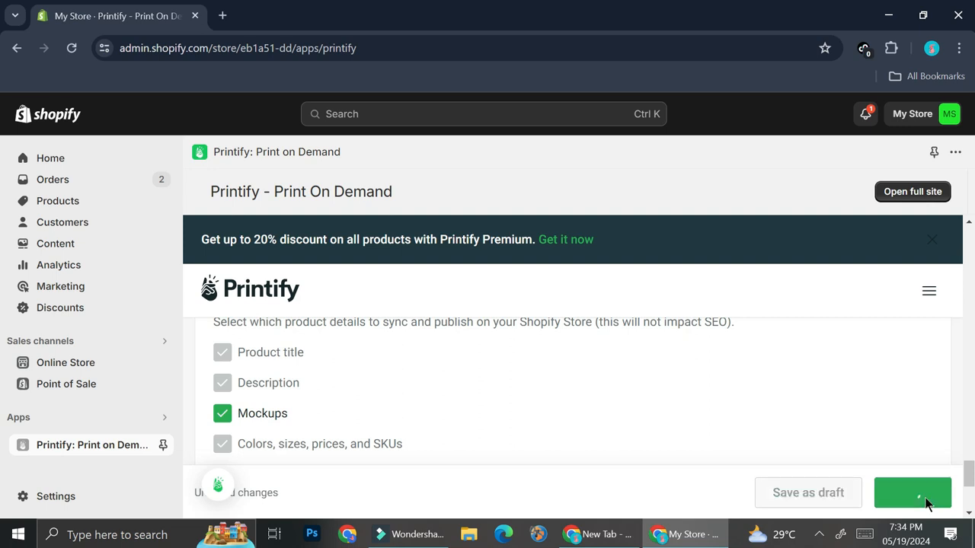
Open the Cat Hooded Sweatshirt from the Shopify store's product list and read its size table and description
left_click(94, 201)
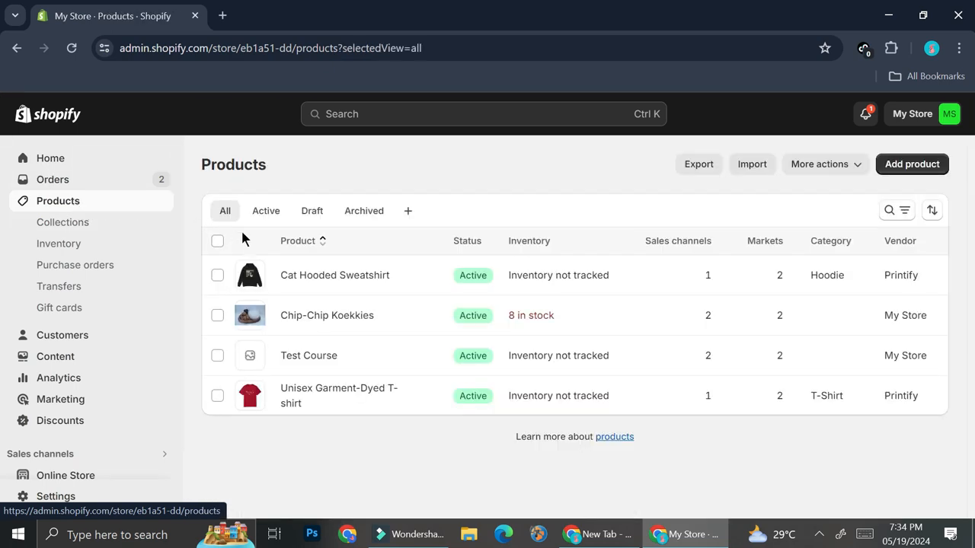
left_click(303, 275)
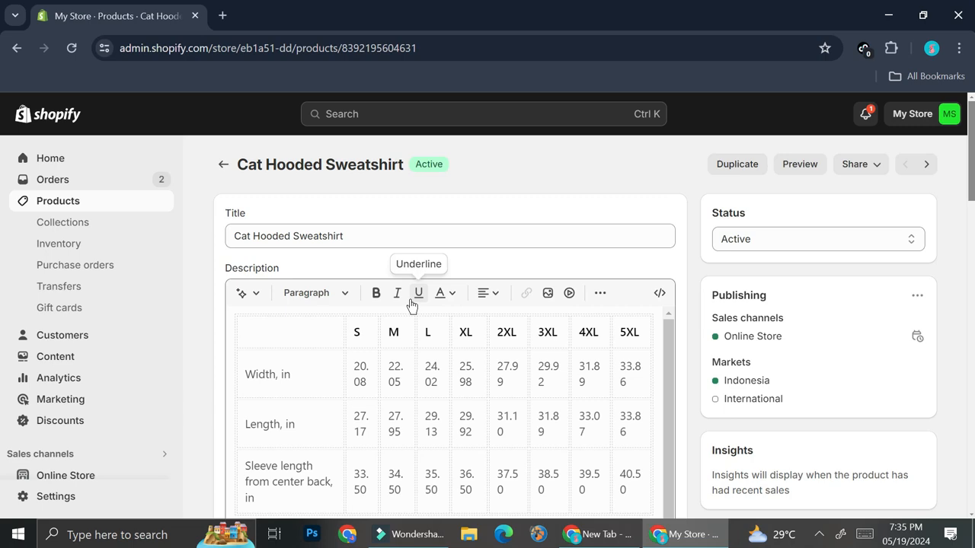
scroll(410, 303, "down", 3)
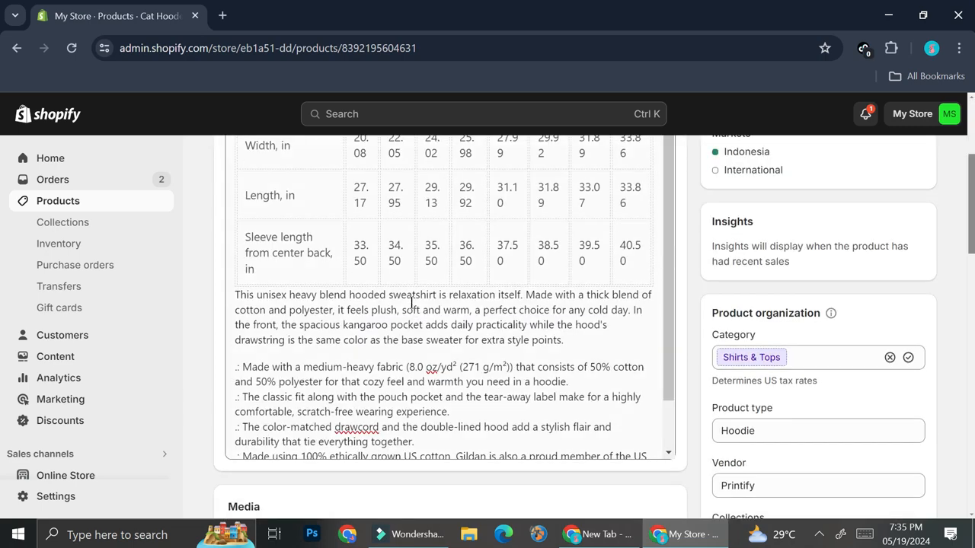
scroll(496, 336, "down", 2)
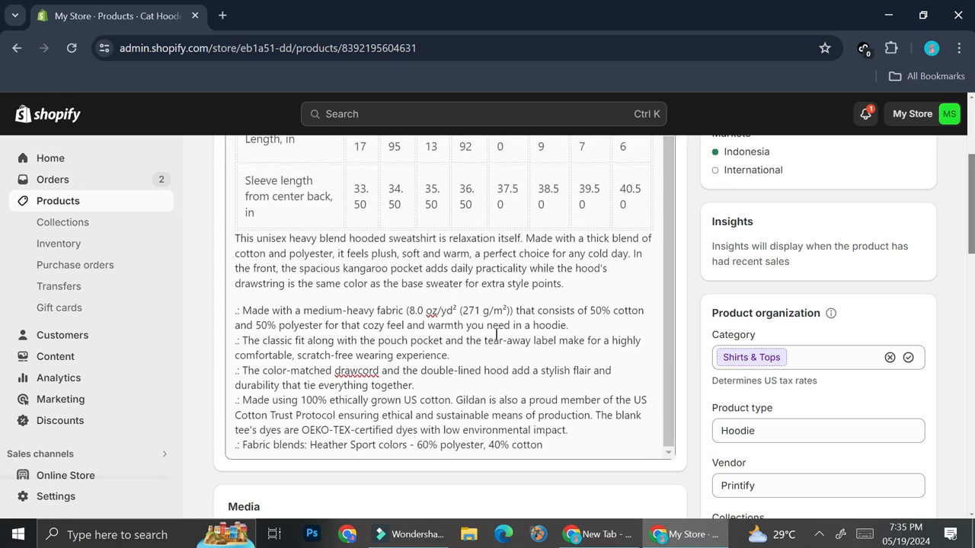
Review the hoodie's mockup images, tags, color variants, prices and purchase options in the product listing
scroll(496, 335, "down", 3)
scroll(567, 332, "down", 1)
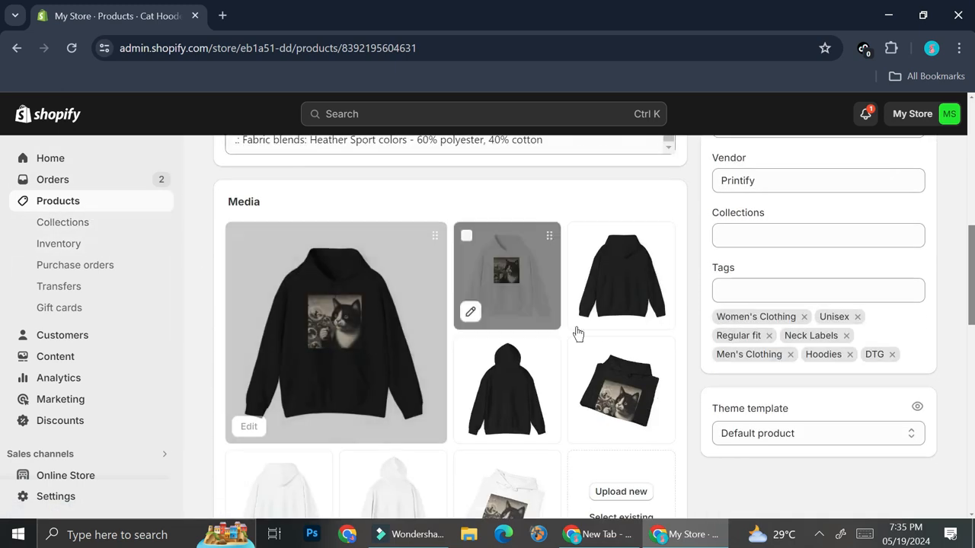
scroll(615, 381, "down", 1)
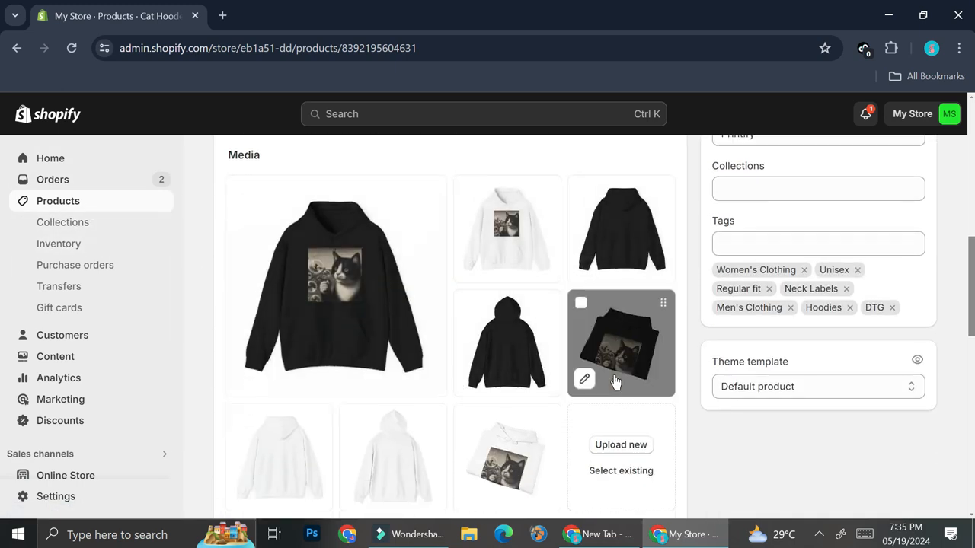
scroll(615, 377, "down", 7)
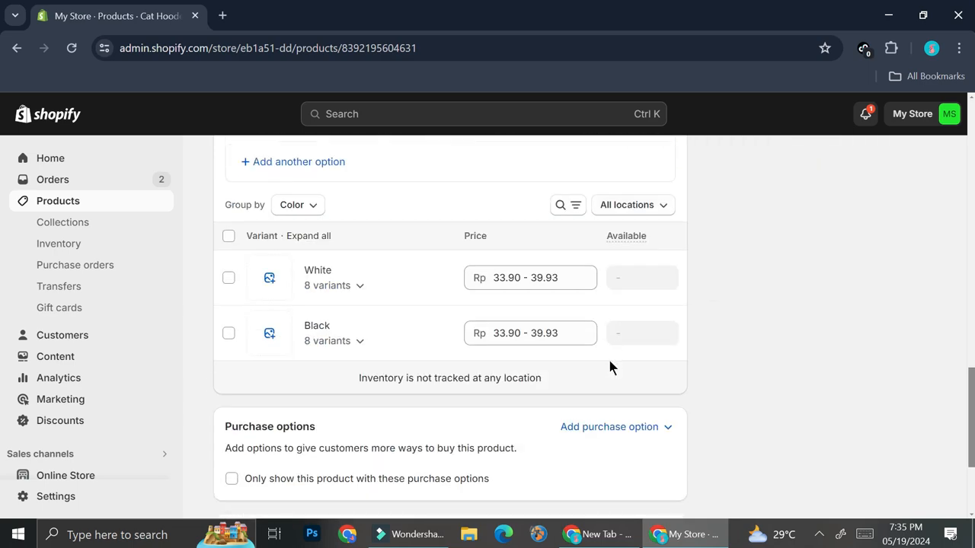
scroll(590, 358, "down", 3)
Recheck the size table and description in the product listing, and examine the price ranges of the White and Black variants
scroll(582, 355, "up", 4)
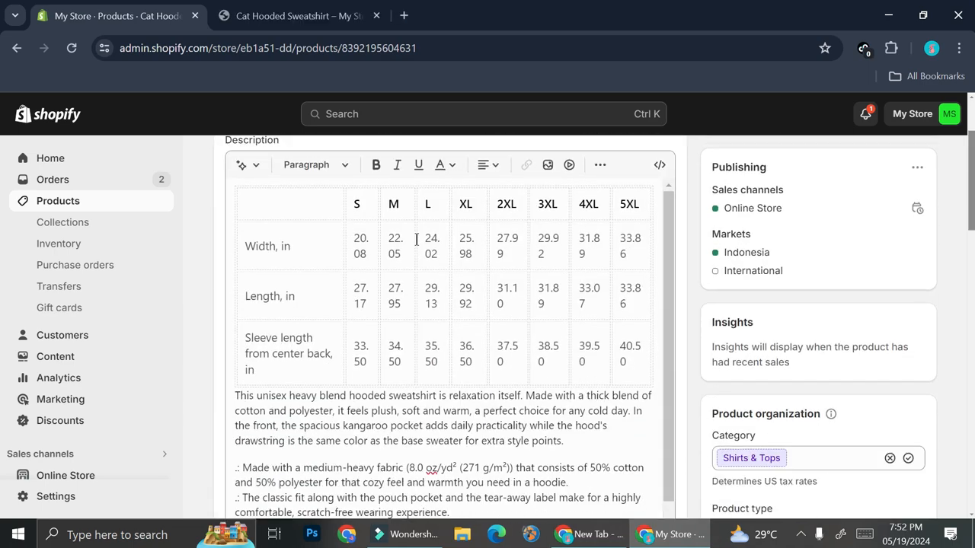
scroll(416, 239, "down", 1)
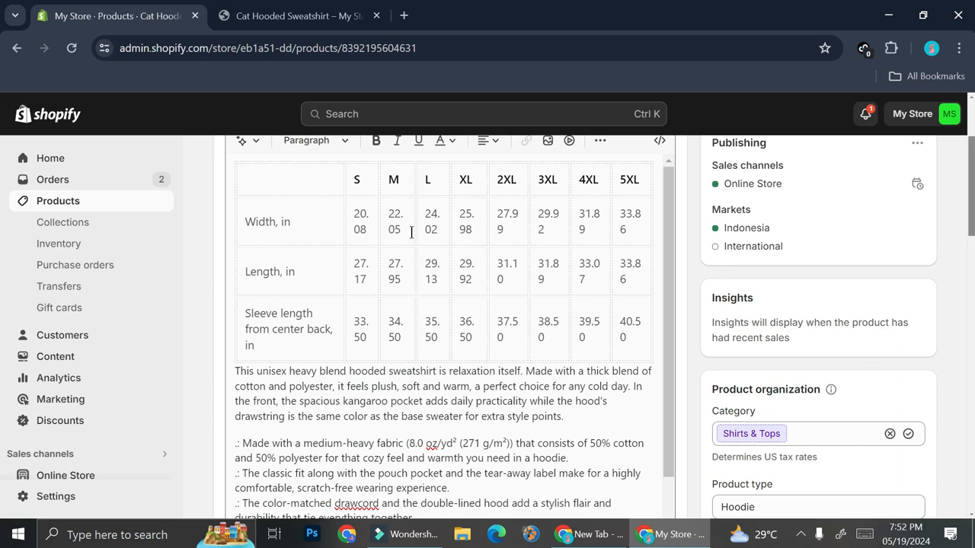
scroll(412, 232, "down", 1)
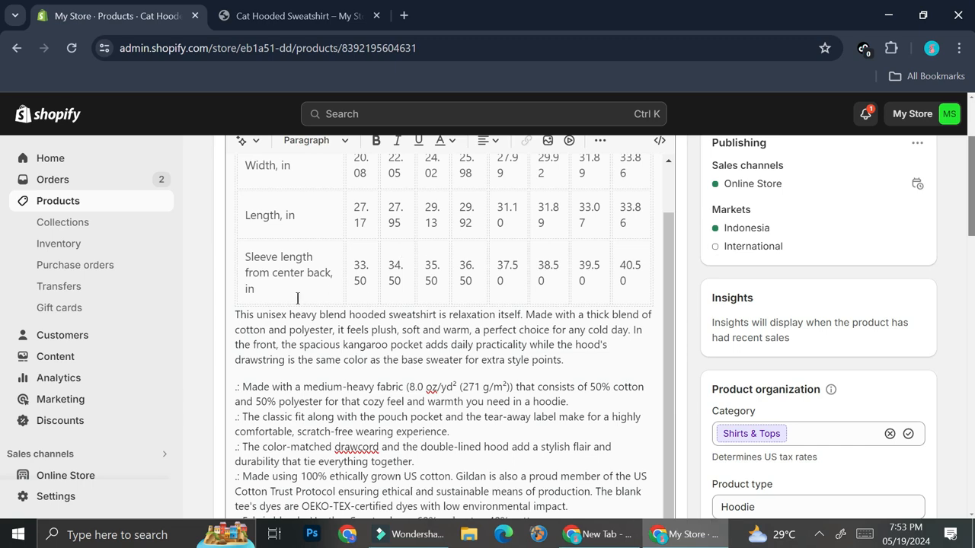
scroll(297, 294, "down", 10)
scroll(297, 298, "down", 3)
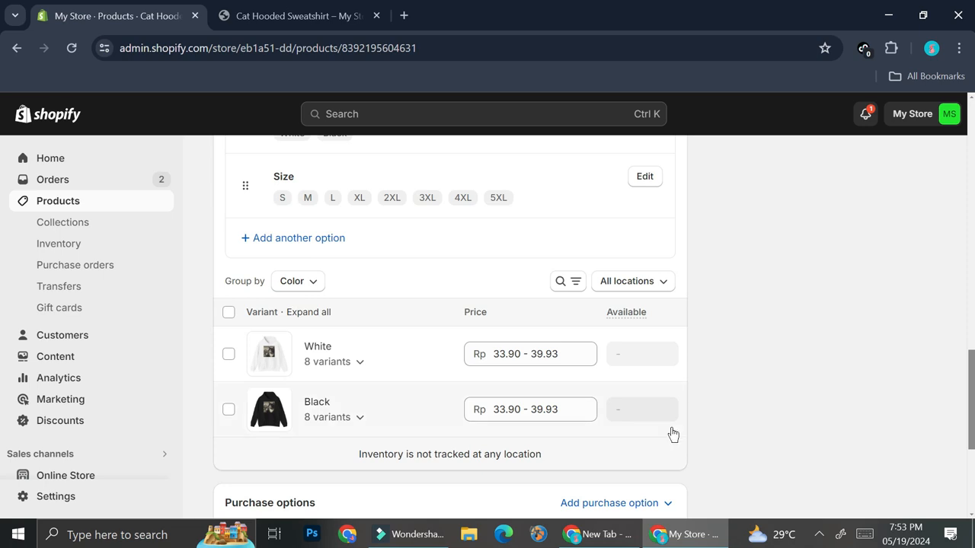
left_click(570, 354)
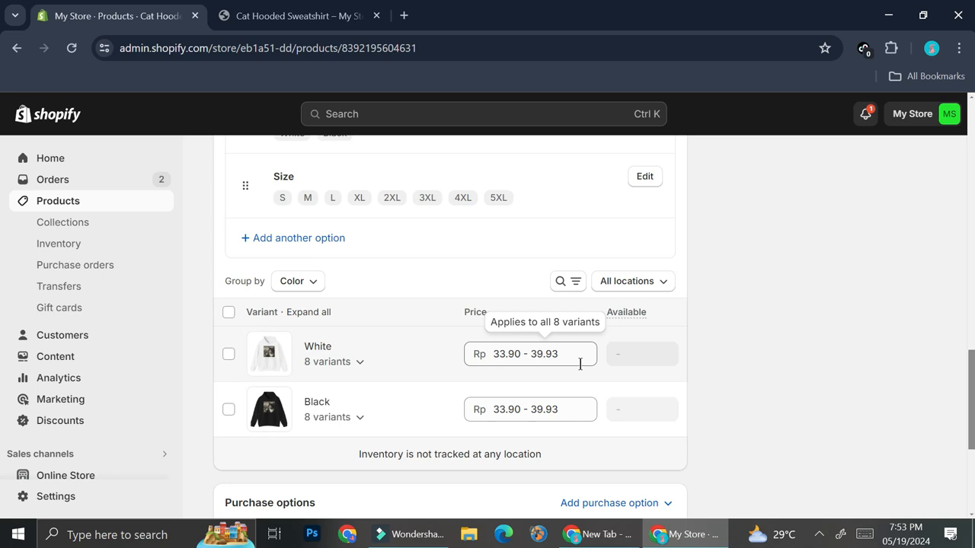
scroll(291, 391, "up", 10)
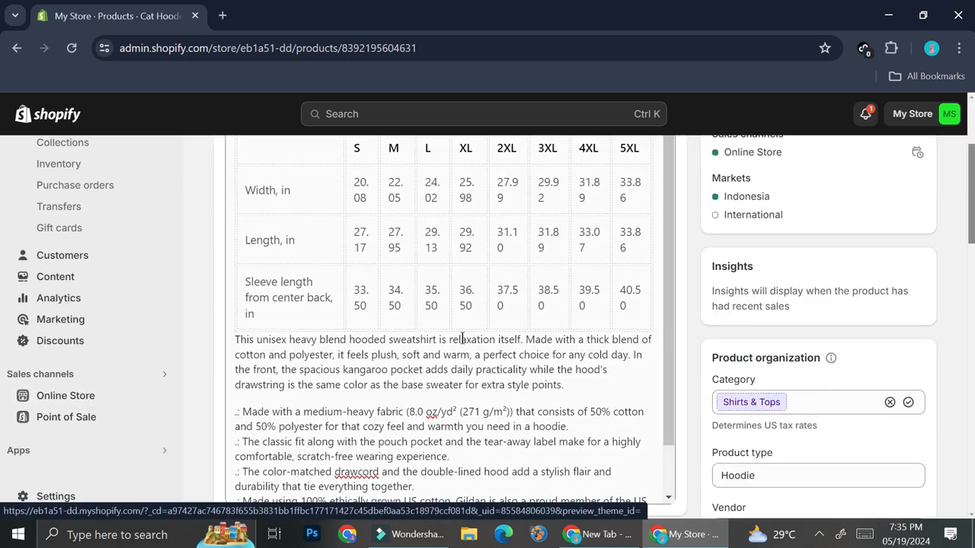
View the Cat Hooded Sweatshirt page on the online storefront, examining its color and size options, size table, description and mockup images
scroll(461, 340, "down", 5)
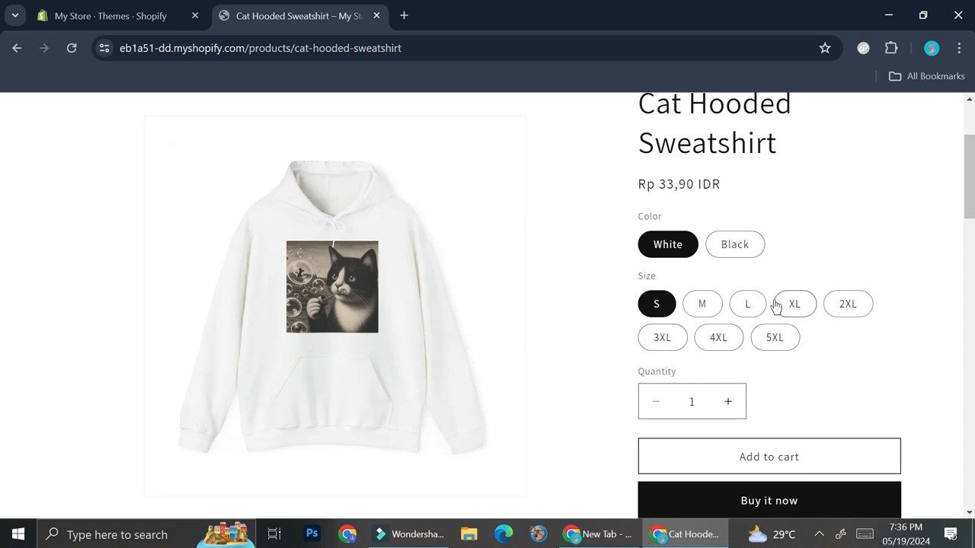
scroll(664, 246, "down", 4)
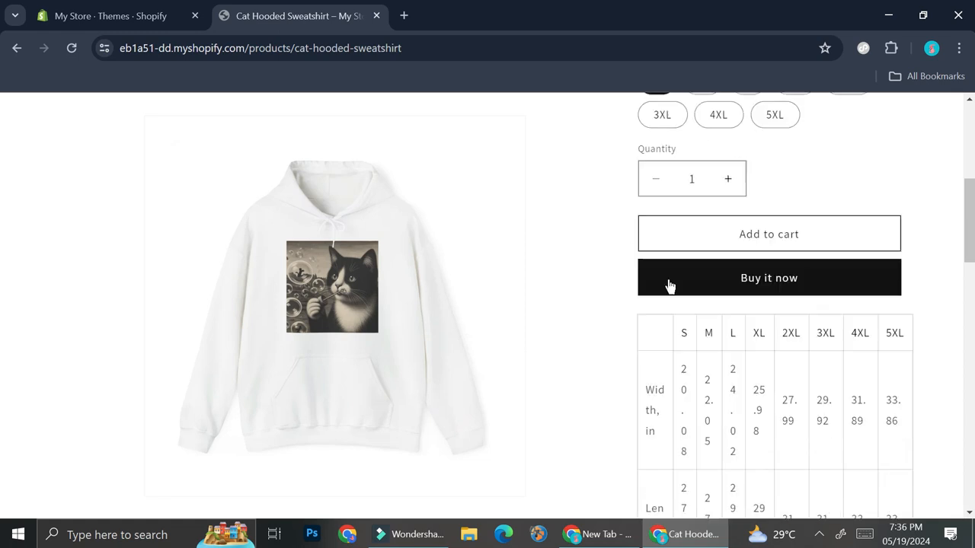
scroll(758, 333, "down", 1)
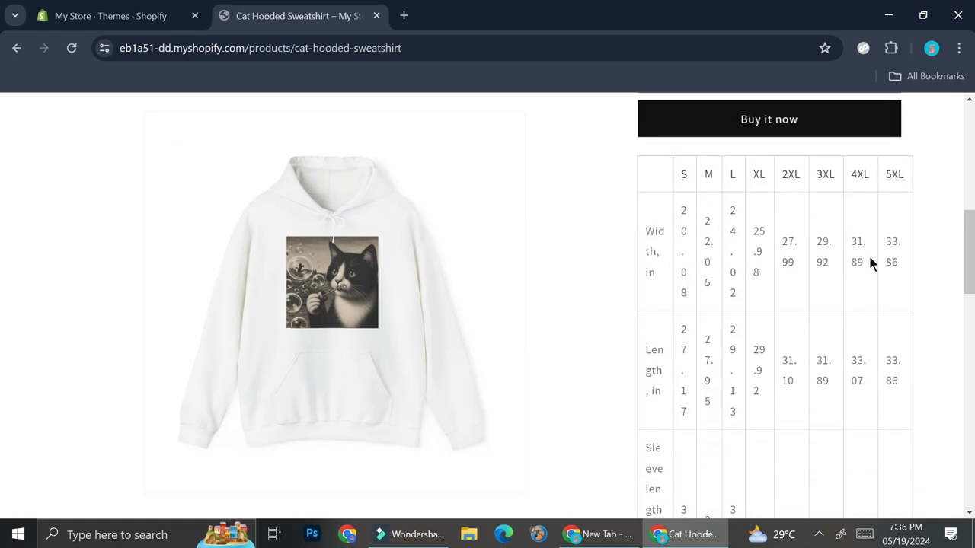
scroll(869, 259, "down", 1)
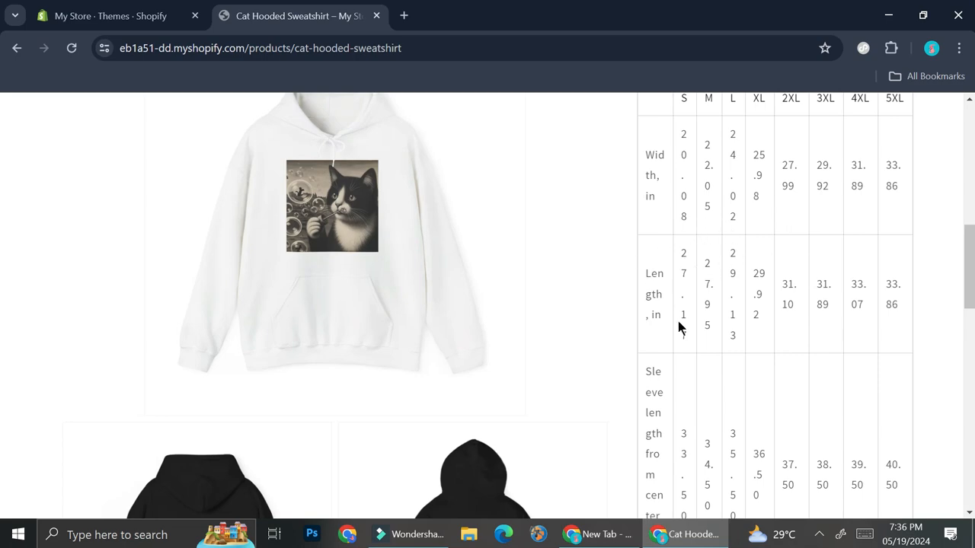
scroll(431, 300, "down", 8)
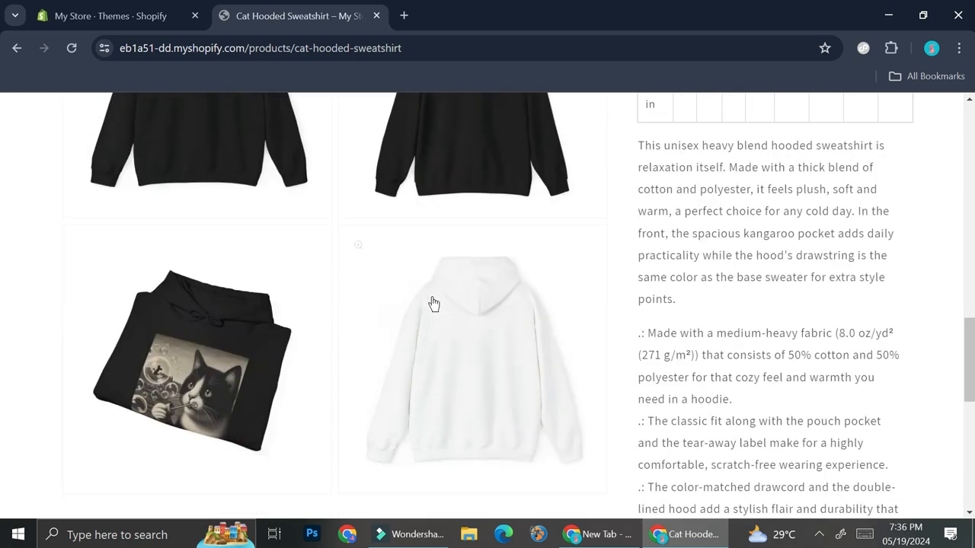
scroll(440, 297, "down", 4)
scroll(442, 294, "up", 14)
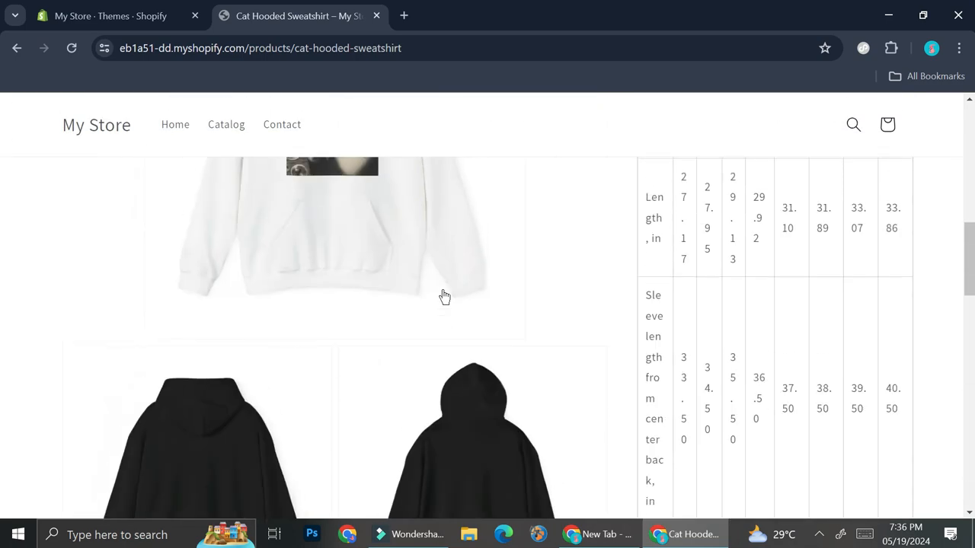